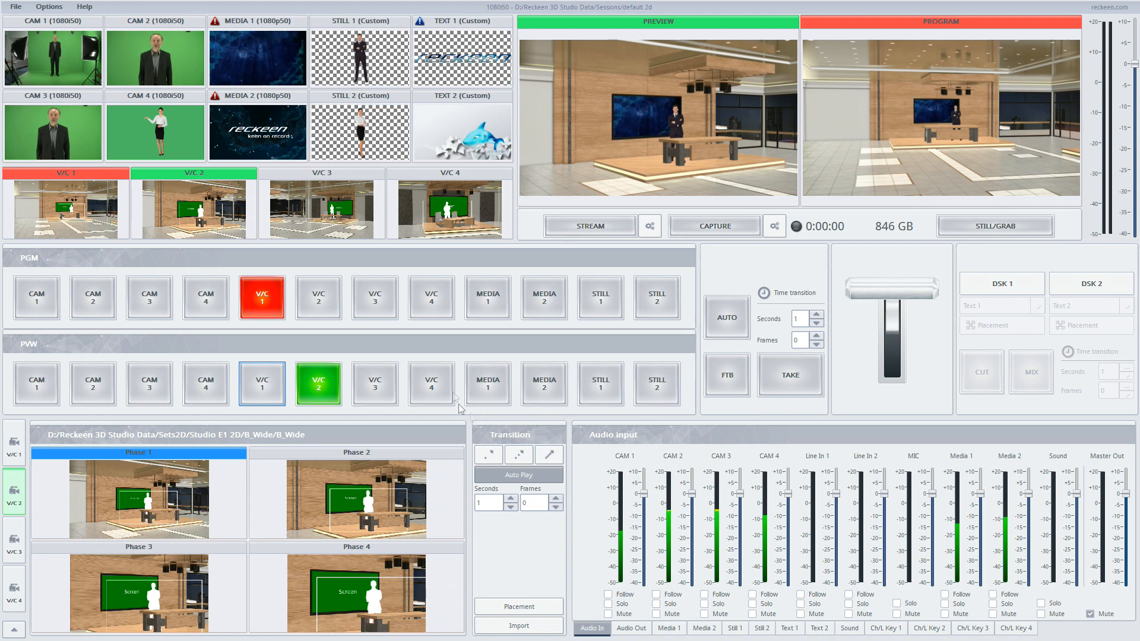
- Preview virtual cameras V/C 1 through V/C 4 one after another to compare their studio sets
left_click(271, 393)
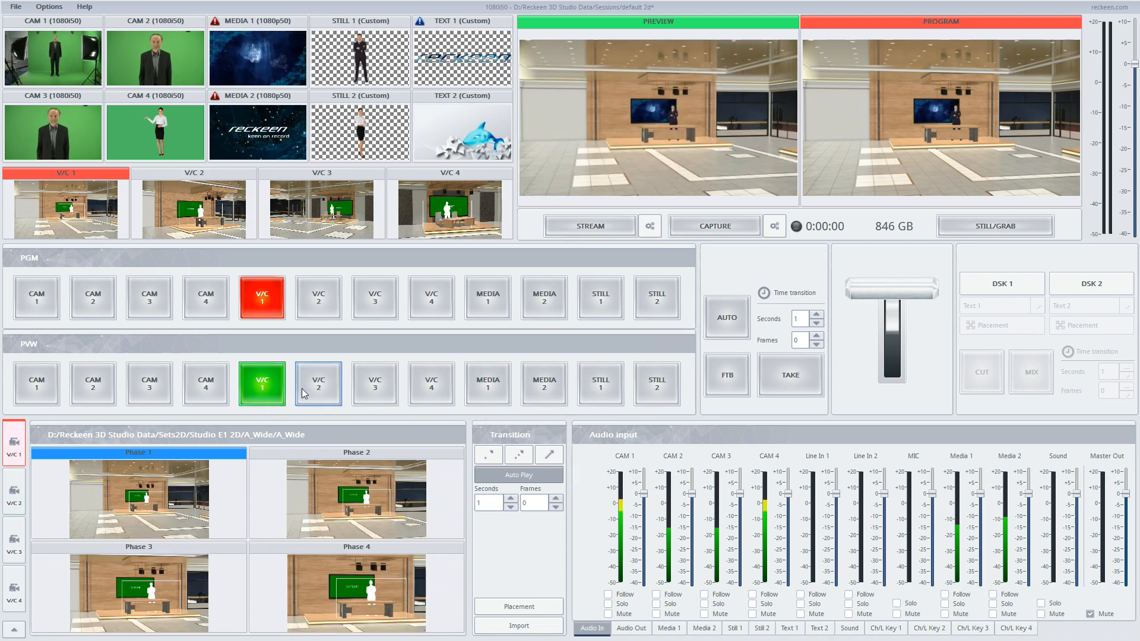
left_click(306, 388)
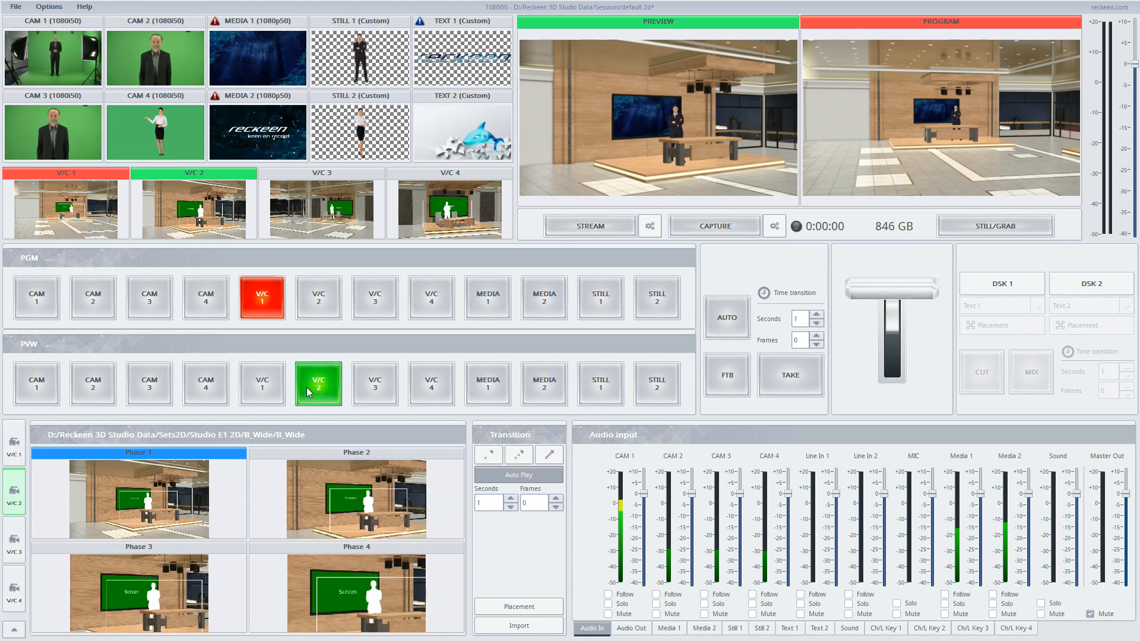
left_click(365, 388)
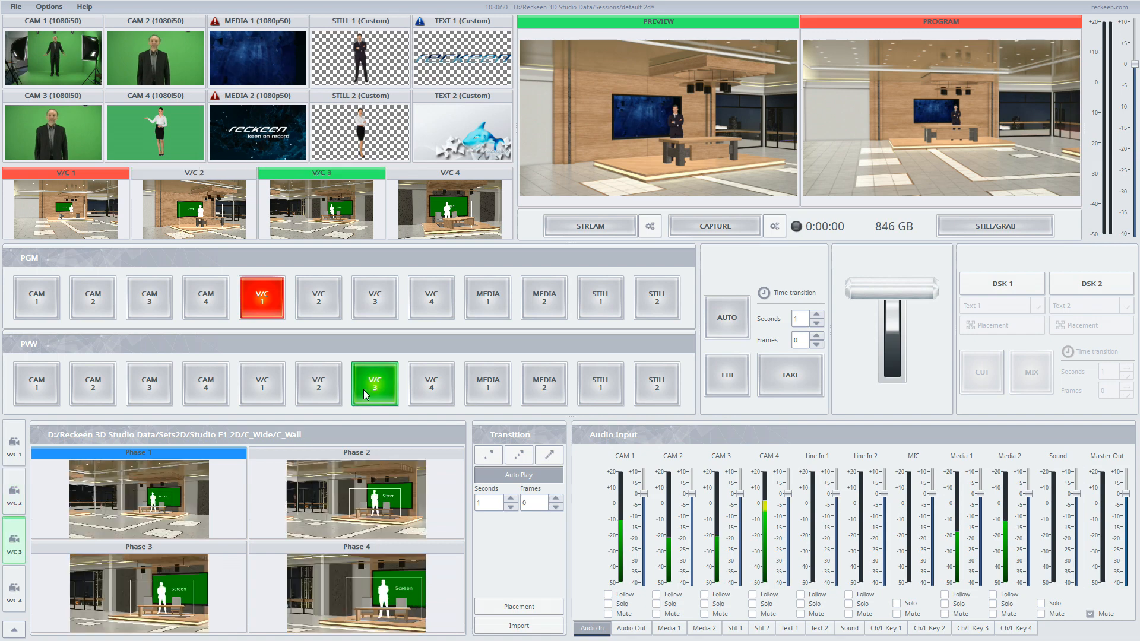
left_click(442, 393)
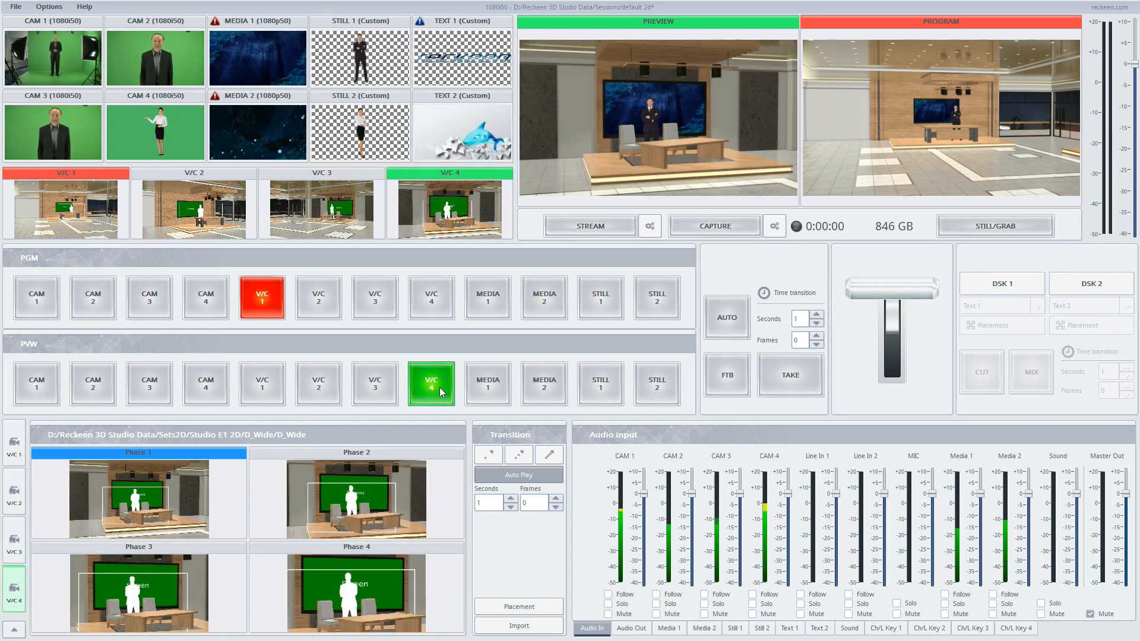
left_click(263, 395)
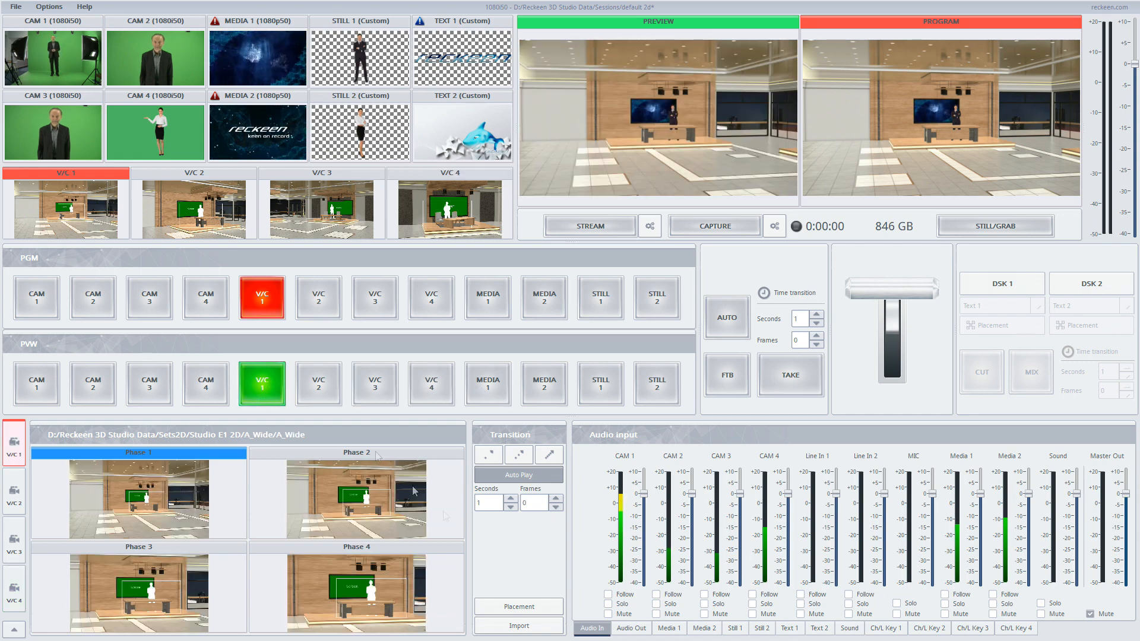
- Import the Studio Weather_Wide.rec2D set from the Studio Weather 2D folder into virtual camera V/C 1
left_click(509, 627)
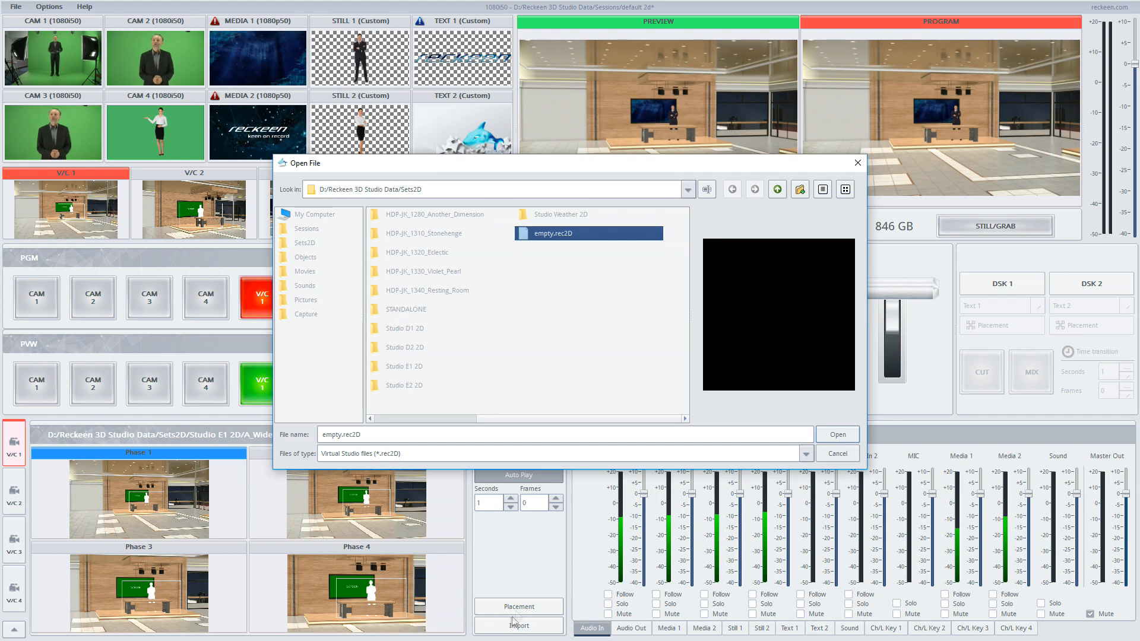
double_click(539, 216)
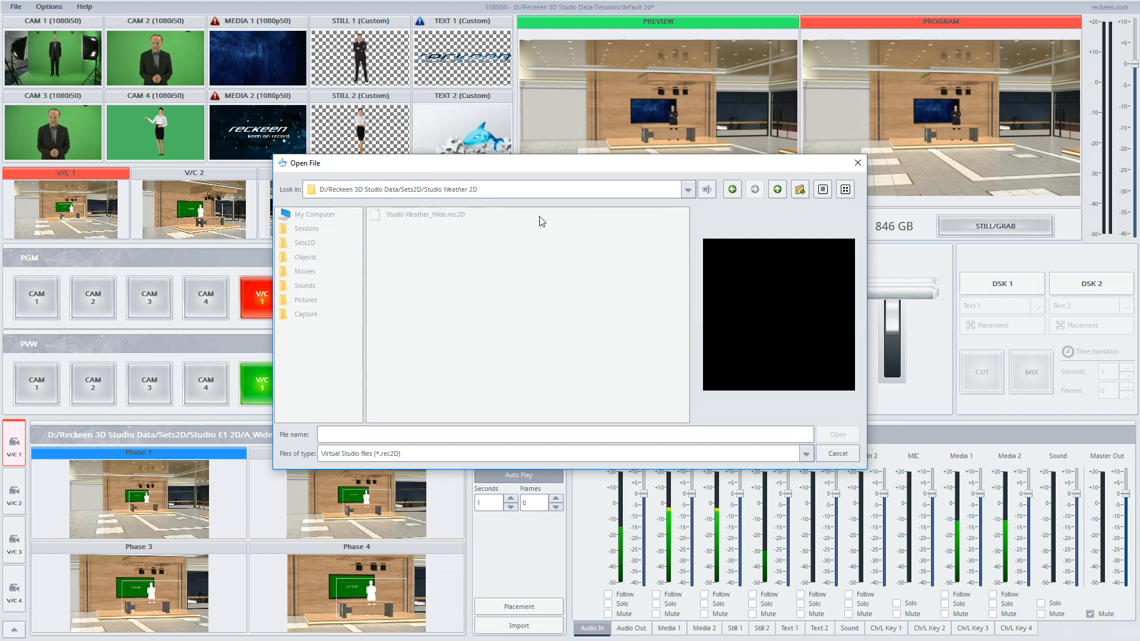
left_click(445, 218)
double_click(445, 215)
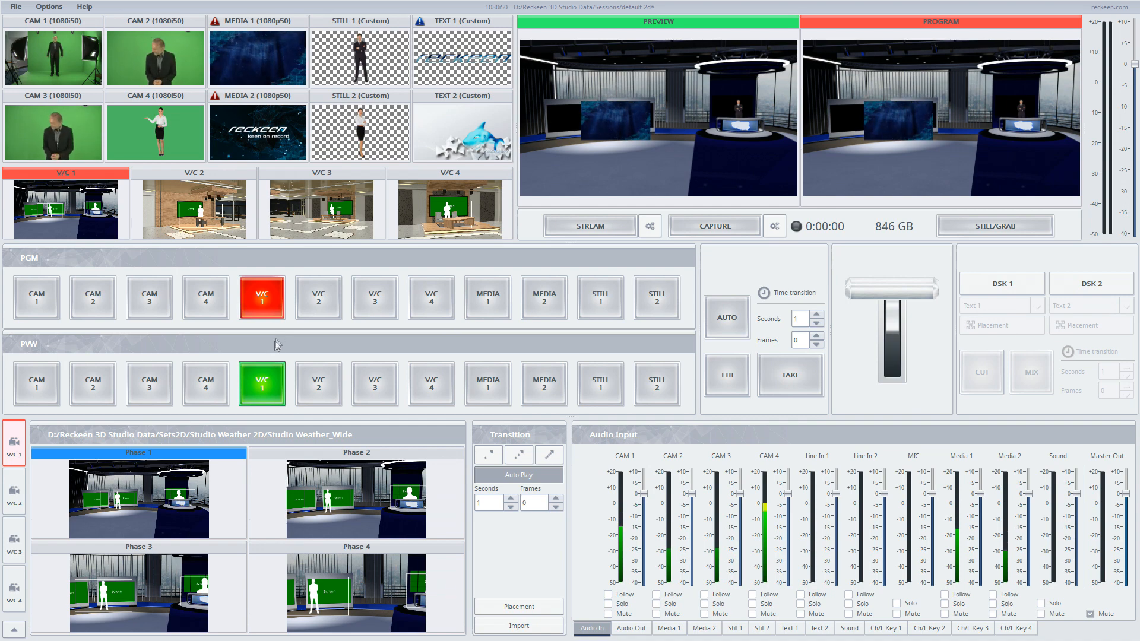
- Preview the virtual cameras V/C 1 to V/C 4 again in turn, ending with V/C 1 in preview
left_click(318, 383)
left_click(375, 384)
left_click(431, 383)
left_click(376, 385)
left_click(318, 384)
left_click(262, 384)
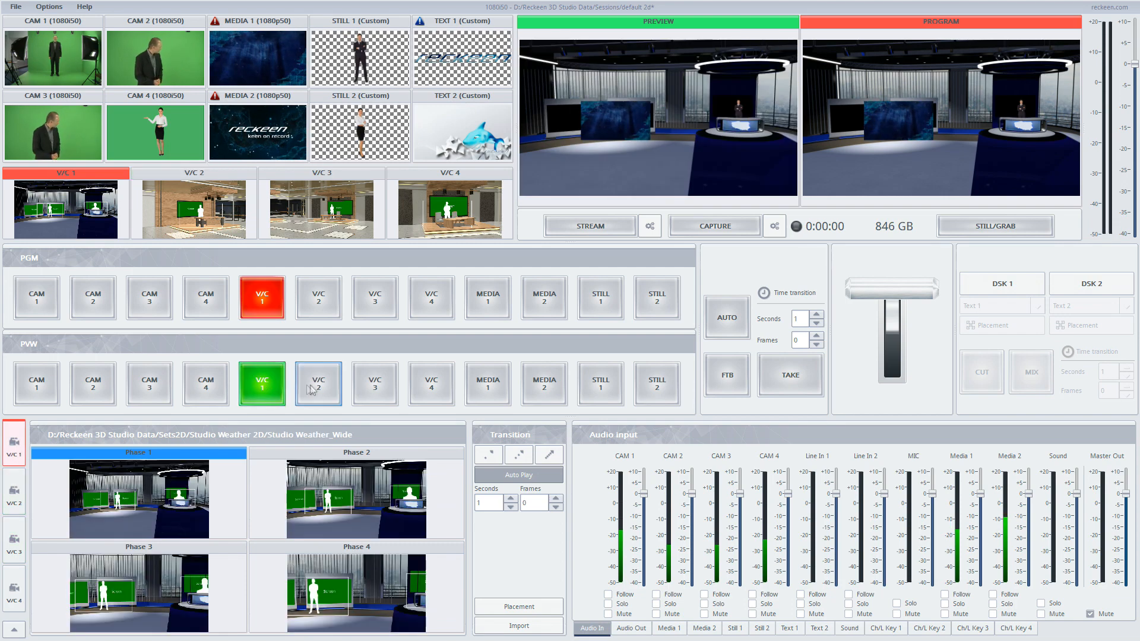
left_click(313, 389)
left_click(366, 391)
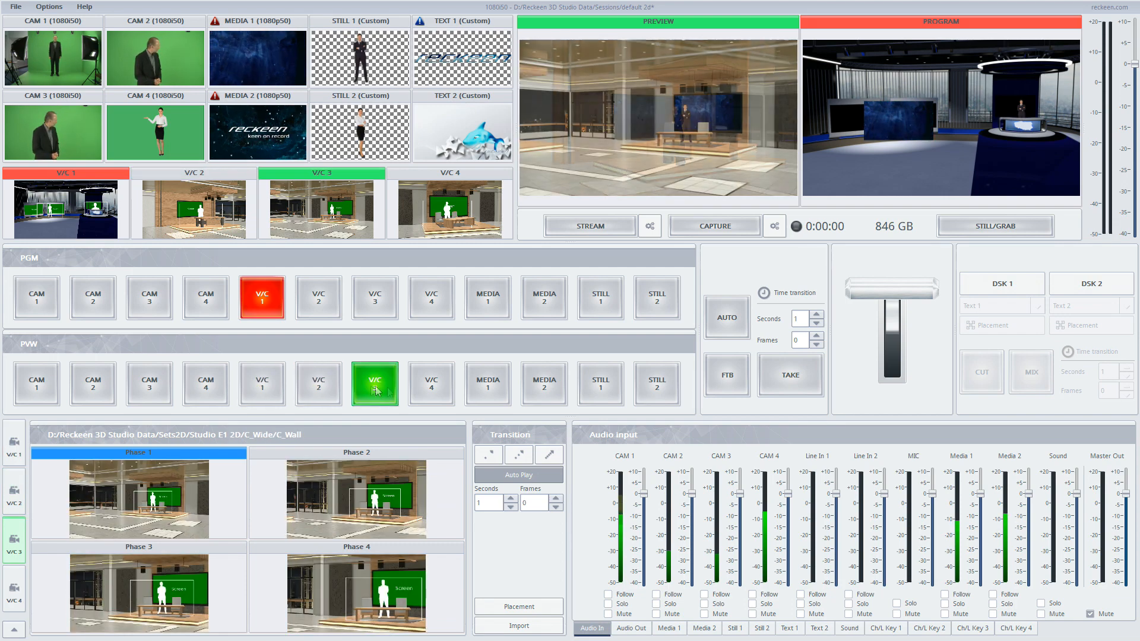
left_click(429, 391)
left_click(330, 389)
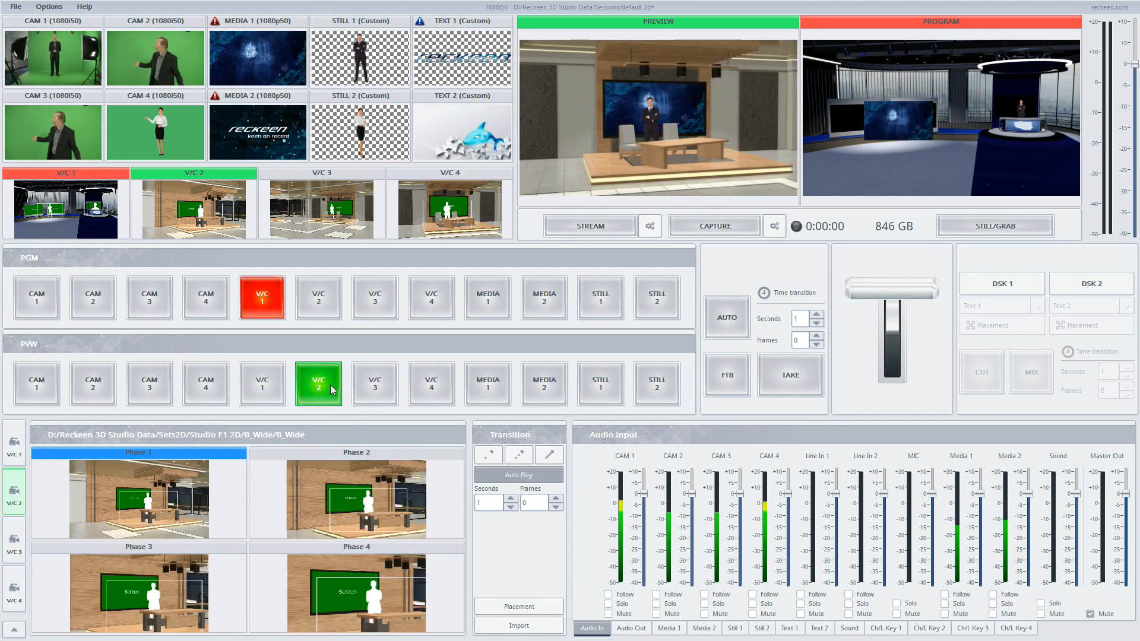
left_click(276, 390)
left_click(311, 390)
left_click(279, 390)
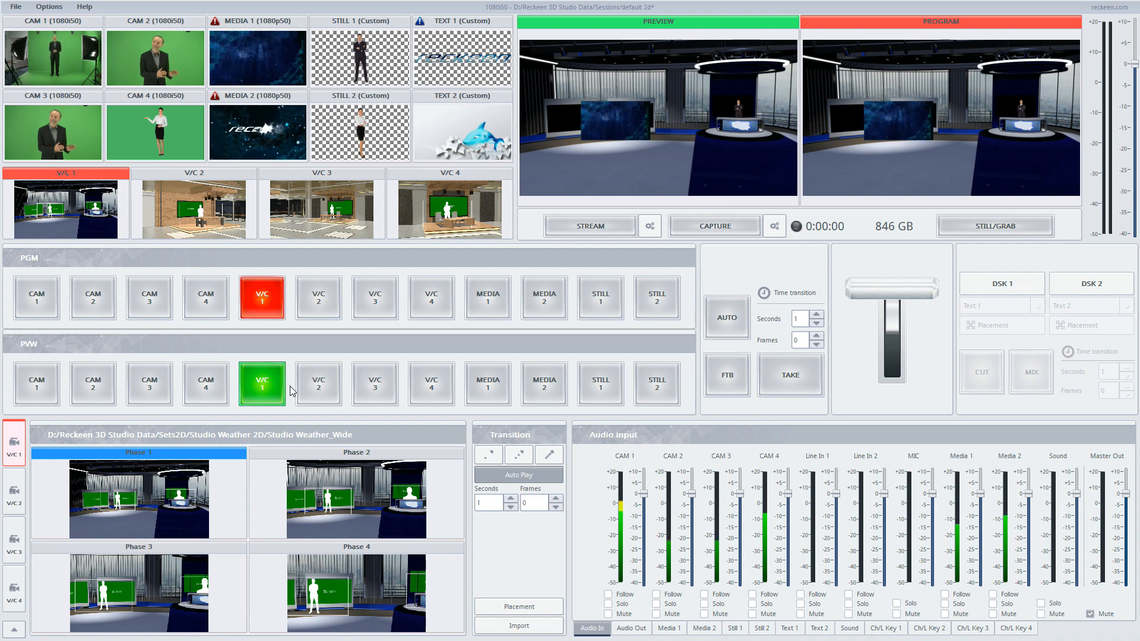
- Open the studio configuration and switch the Key F1 trigger mode to Advanced
left_click(54, 7)
left_click(63, 57)
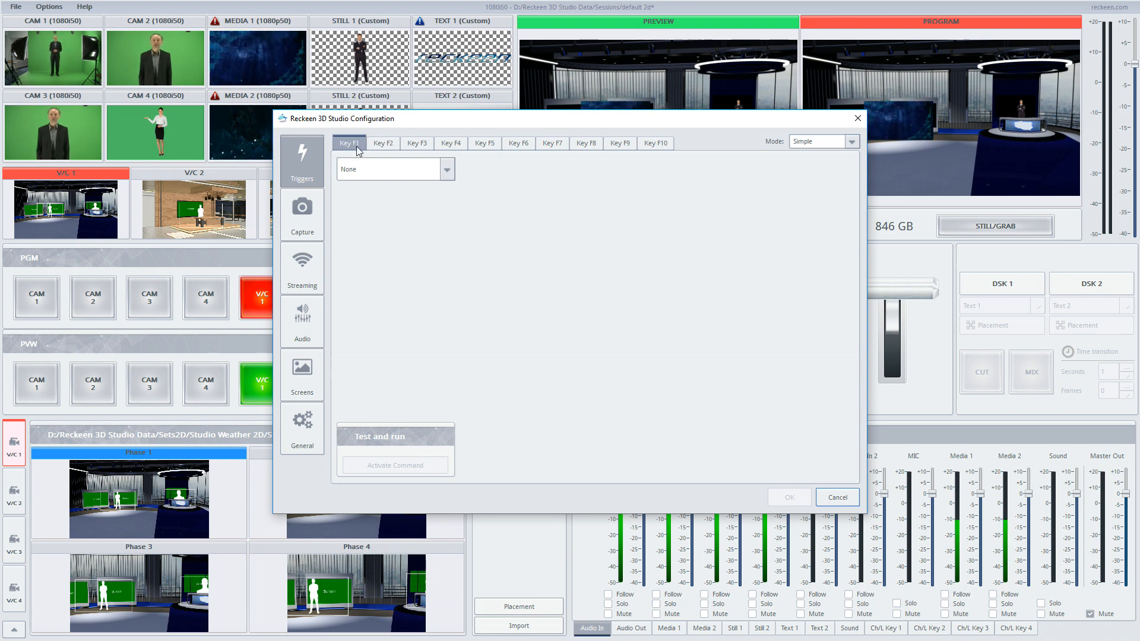
left_click(822, 146)
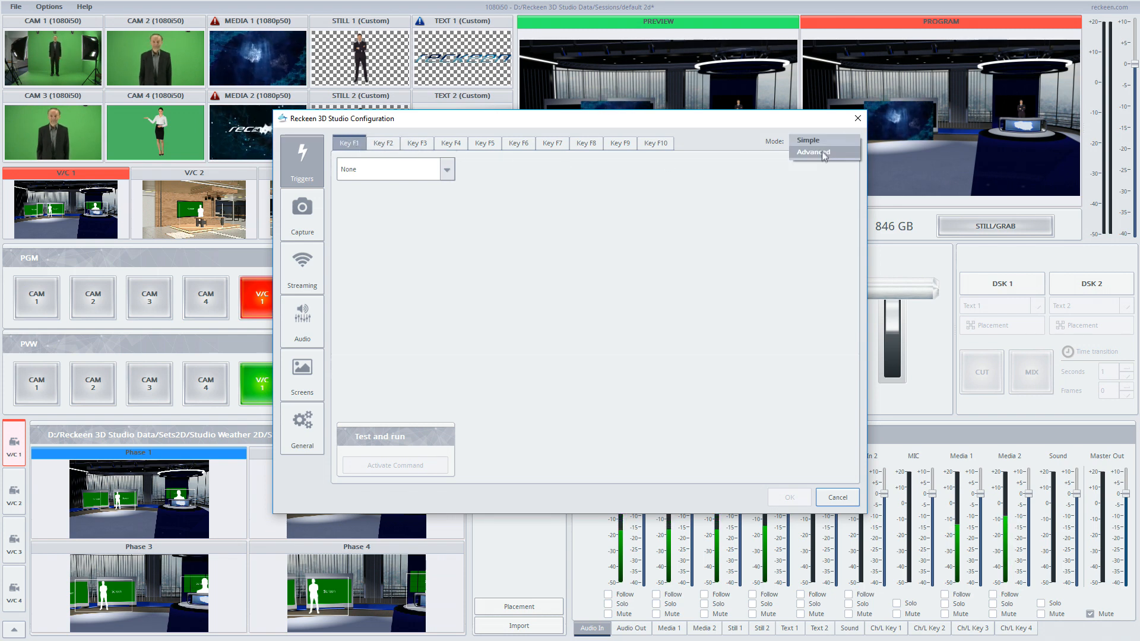
left_click(799, 154)
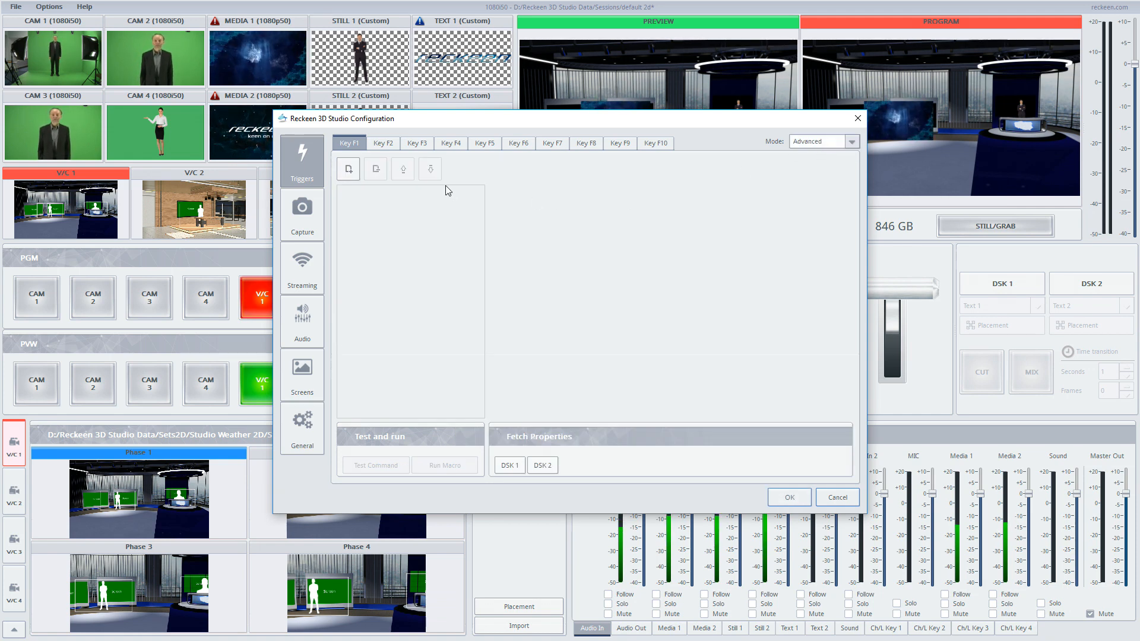
- Add a V/C: Import studio command to Key F1 with unit V/C 1
left_click(348, 170)
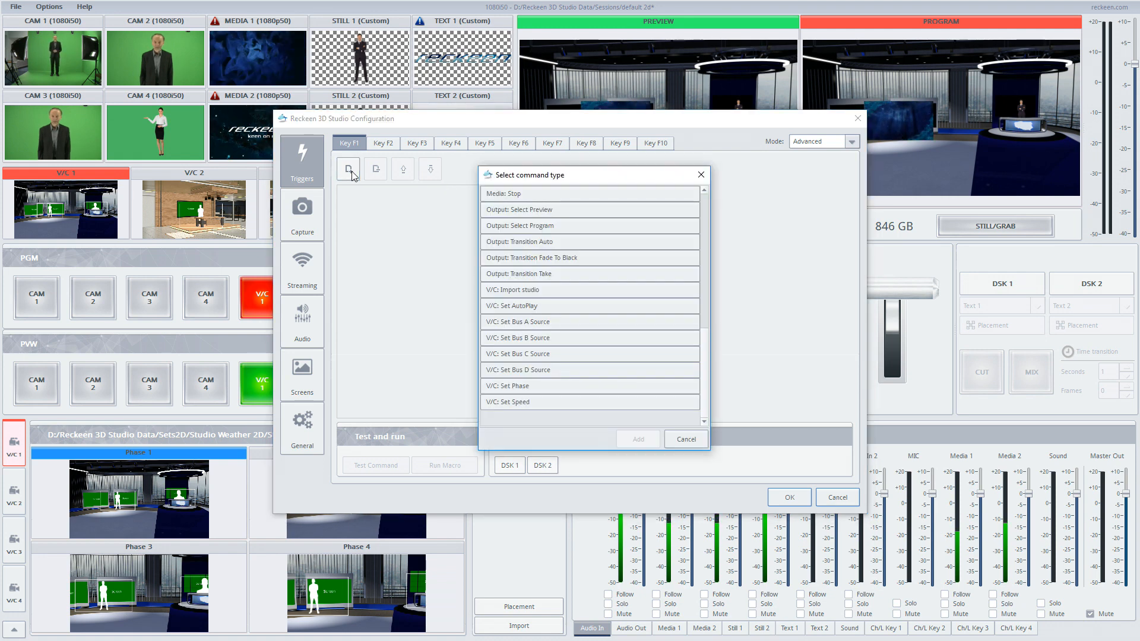
left_click(514, 291)
double_click(513, 291)
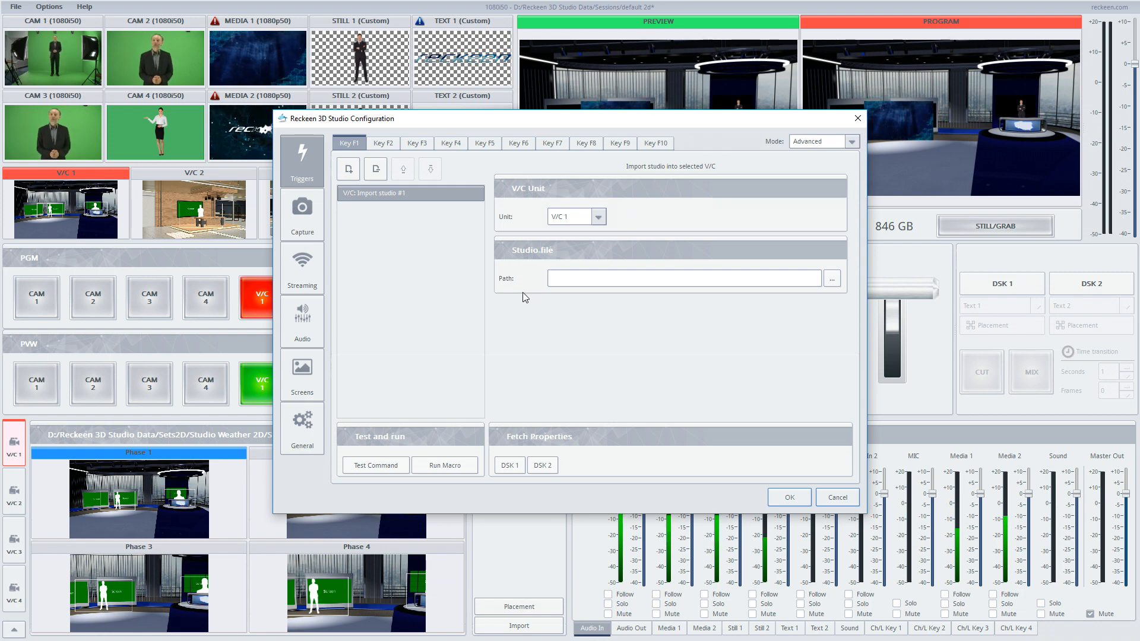
left_click(579, 218)
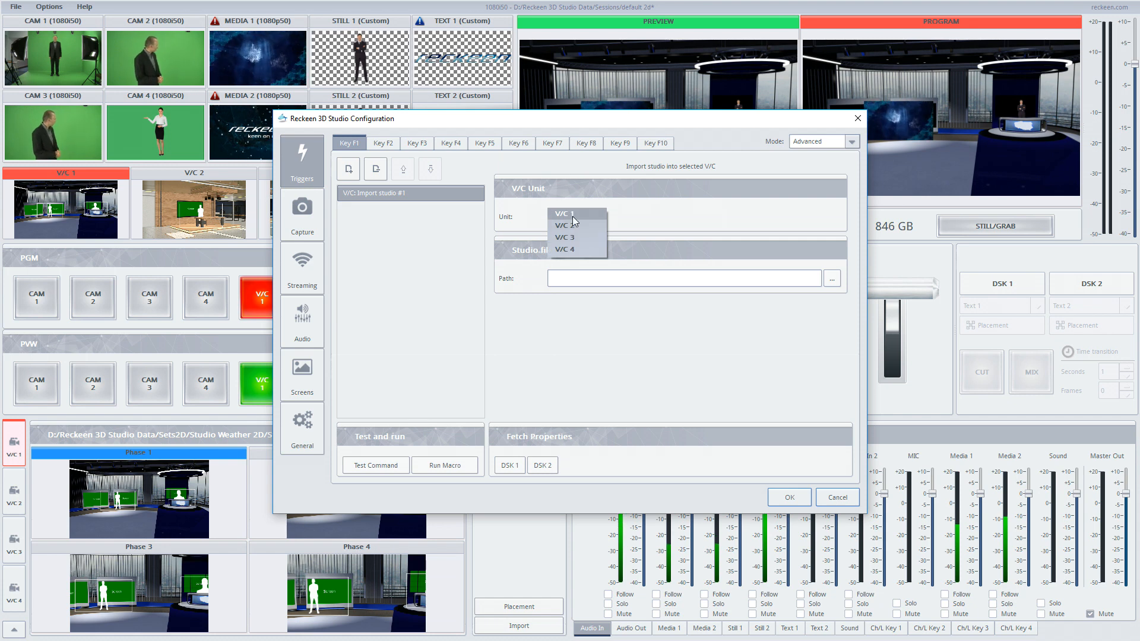
left_click(572, 215)
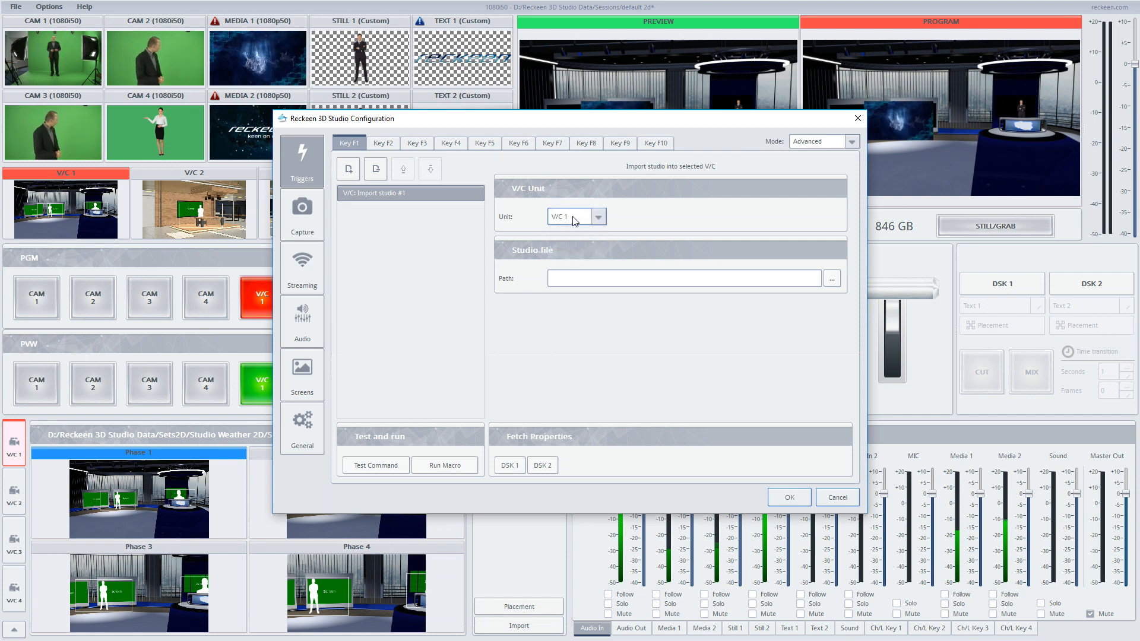
- Set the command's studio file to Studio E1 2D/A_Close_Up/A_Close_Up.rec2D
left_click(832, 278)
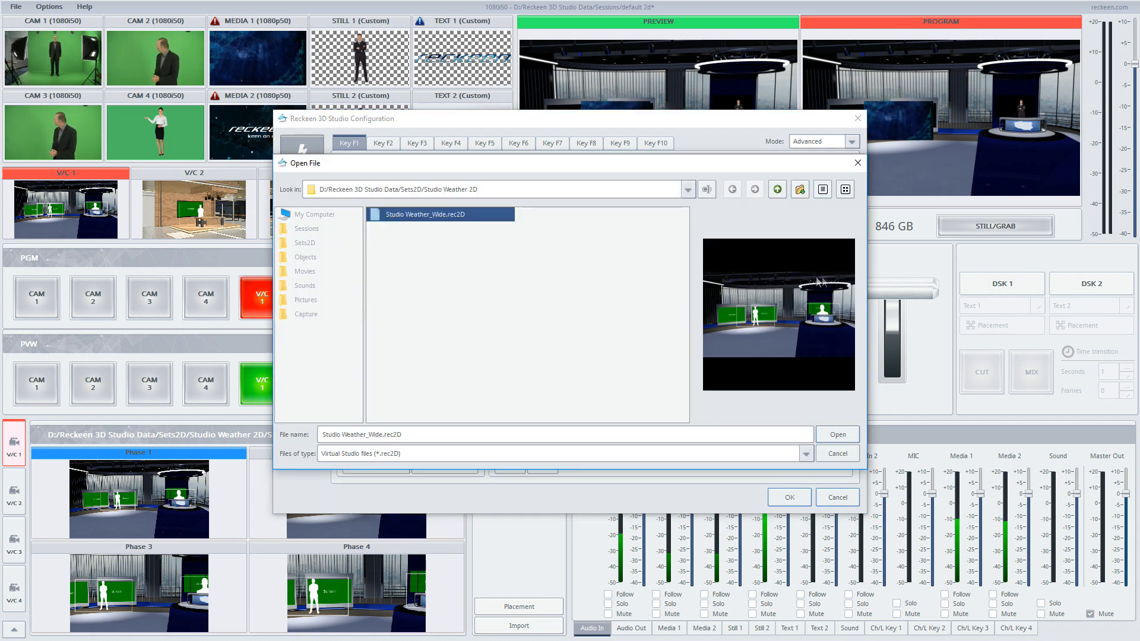
left_click(777, 190)
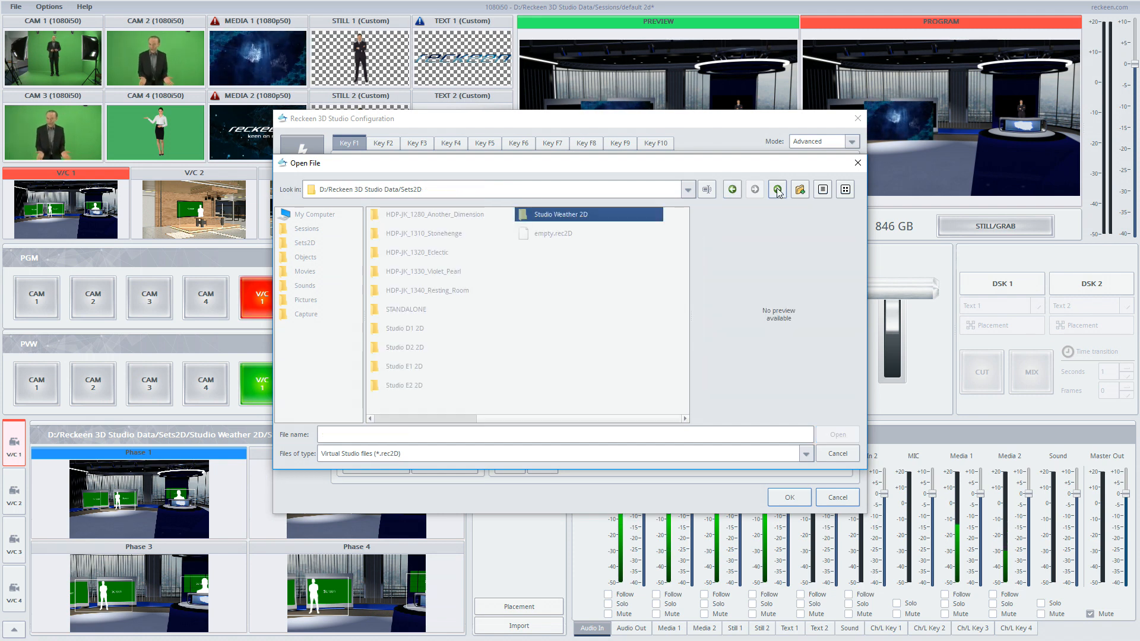
double_click(398, 368)
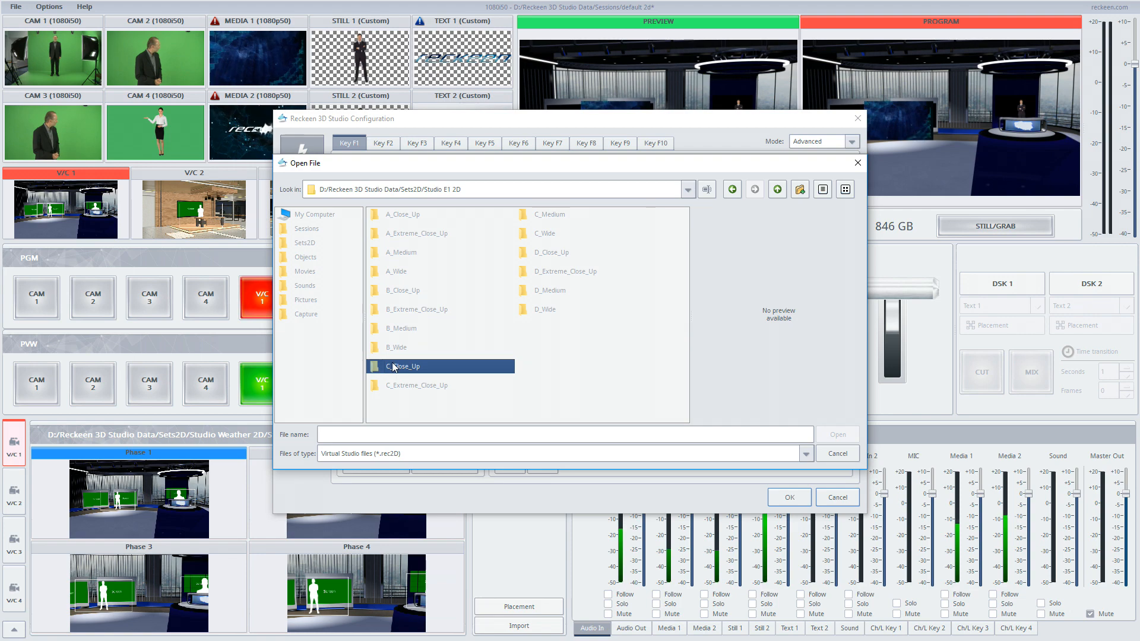
left_click(406, 216)
double_click(406, 216)
double_click(403, 211)
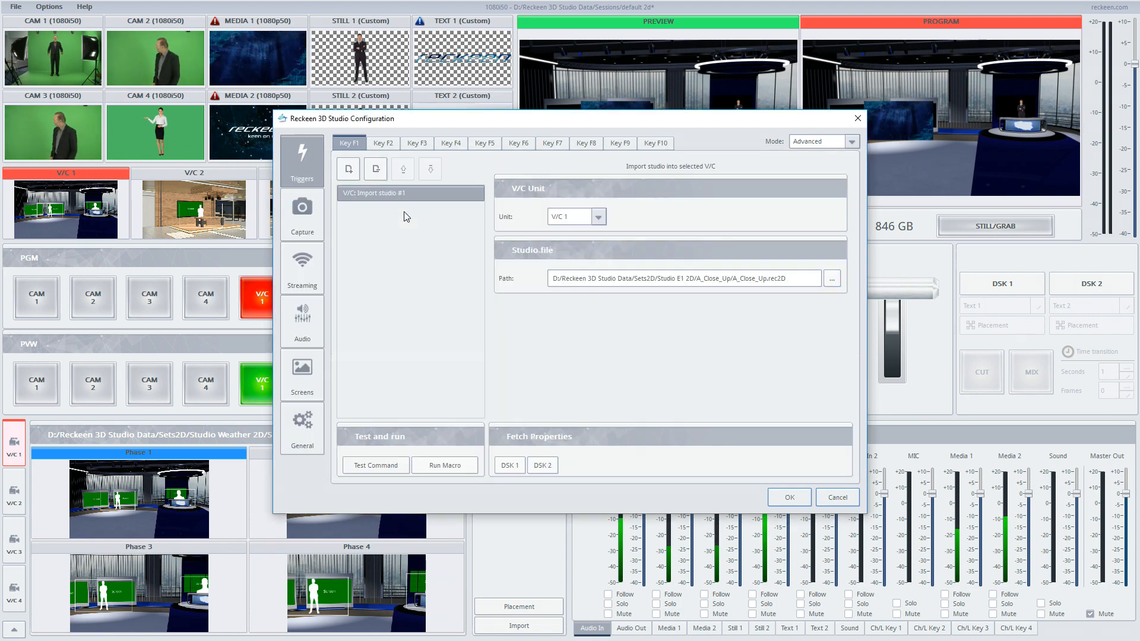
- Add a second V/C: Import studio command and set its unit to V/C 2
left_click(355, 176)
left_click(530, 292)
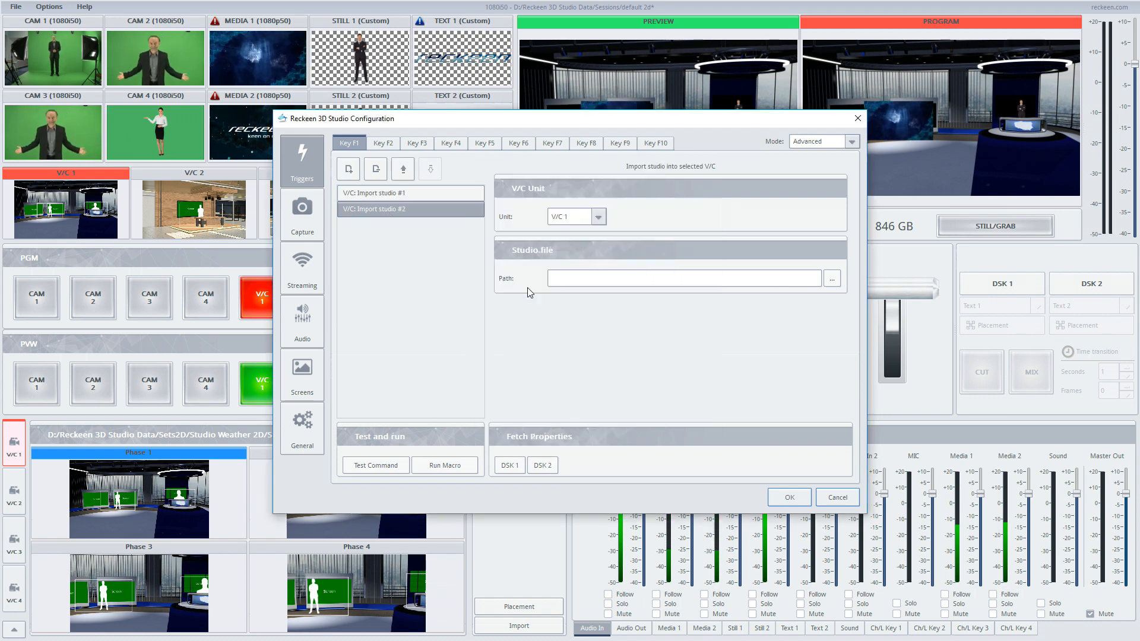
left_click(569, 219)
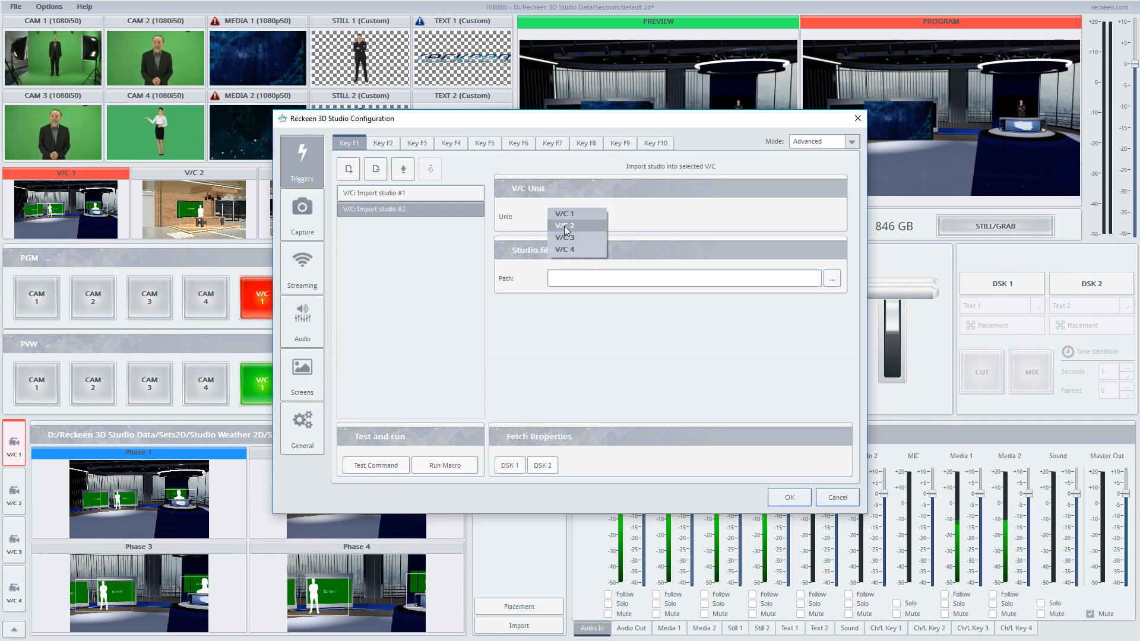
left_click(564, 228)
- Set the second command's studio file to Studio E1 2D/B_Medium/B_Medium.rec2D
left_click(832, 278)
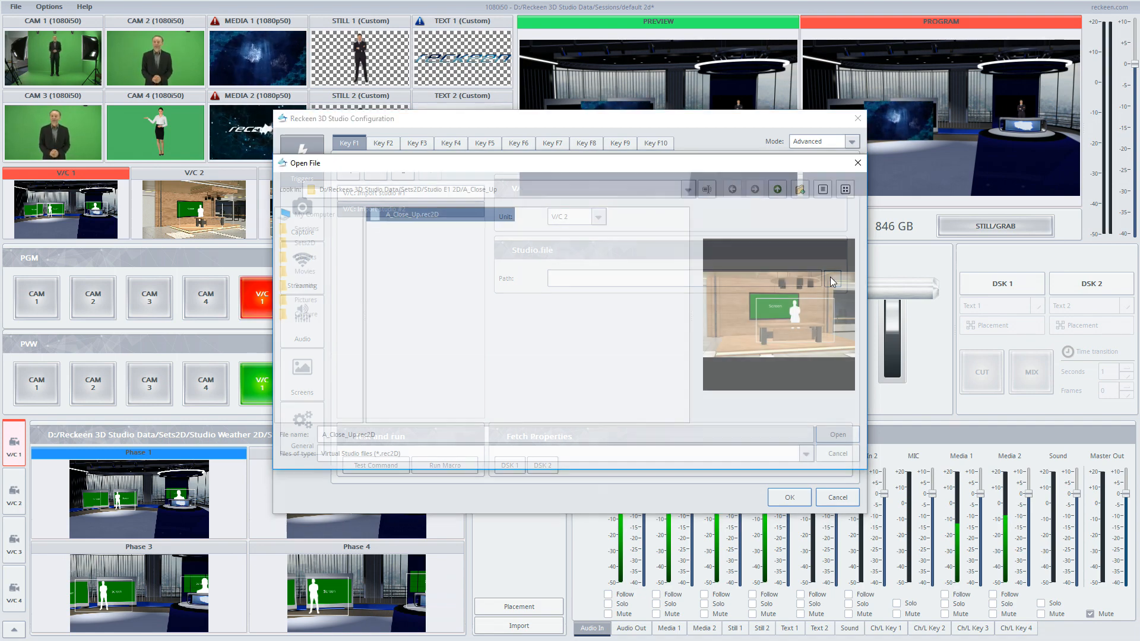
left_click(777, 189)
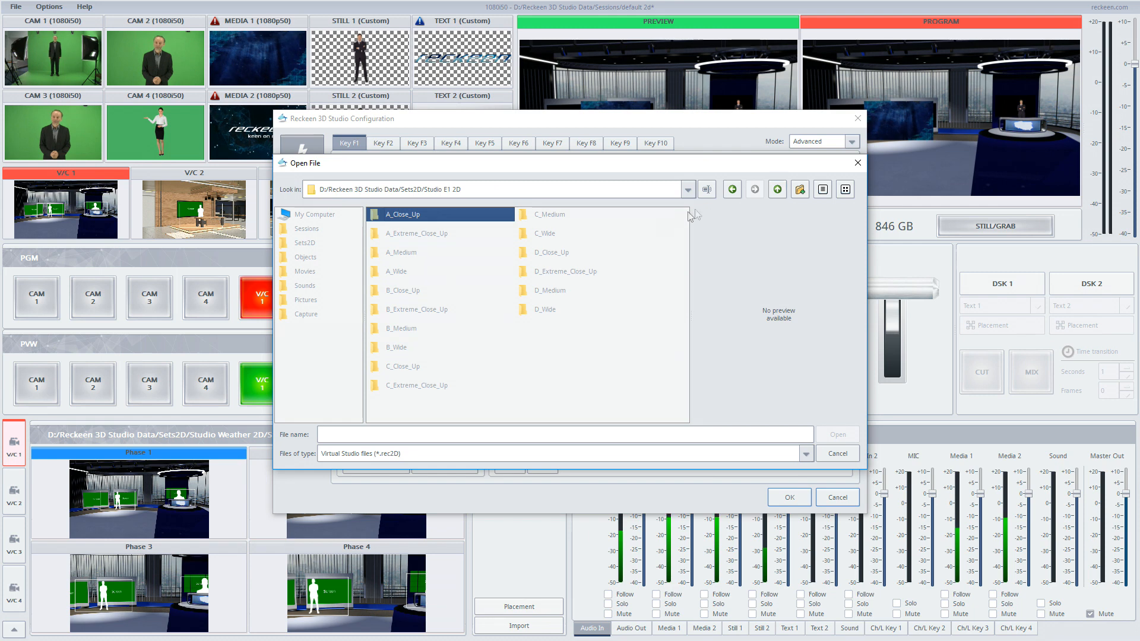
left_click(408, 329)
double_click(407, 329)
left_click(404, 219)
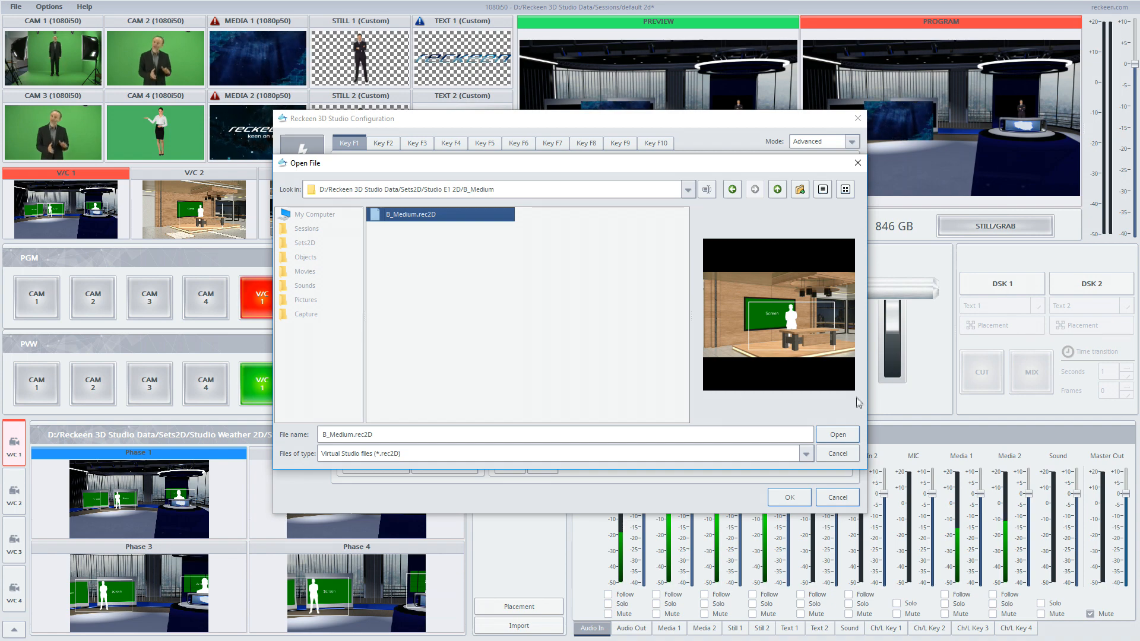
double_click(439, 213)
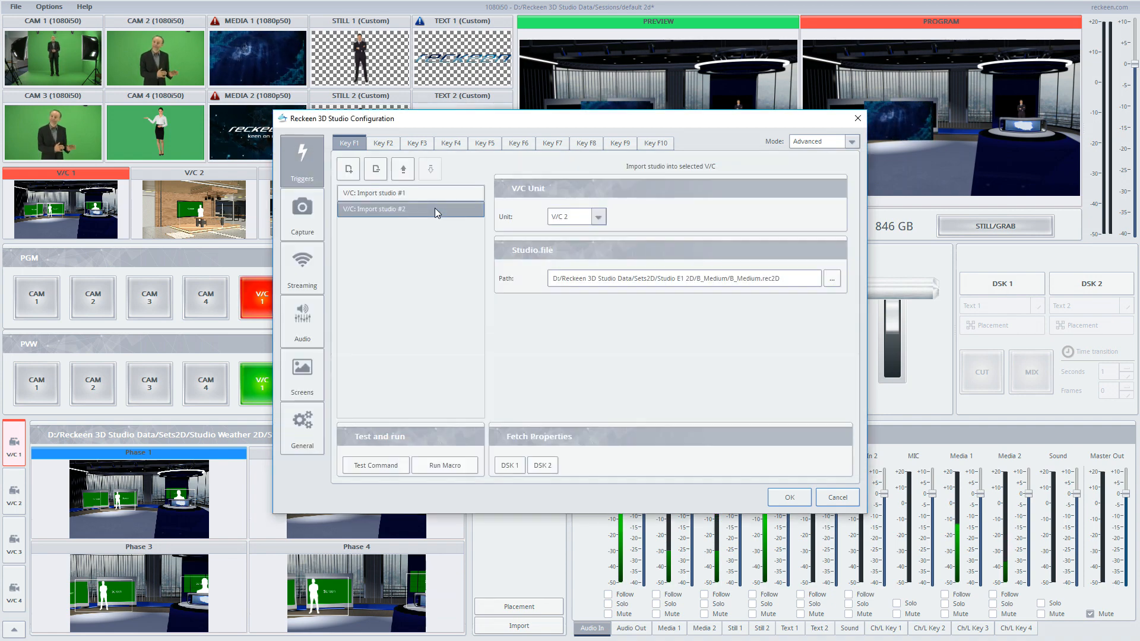
- Add a third V/C: Import studio command and set its unit to V/C 3
left_click(352, 170)
double_click(524, 291)
left_click(571, 216)
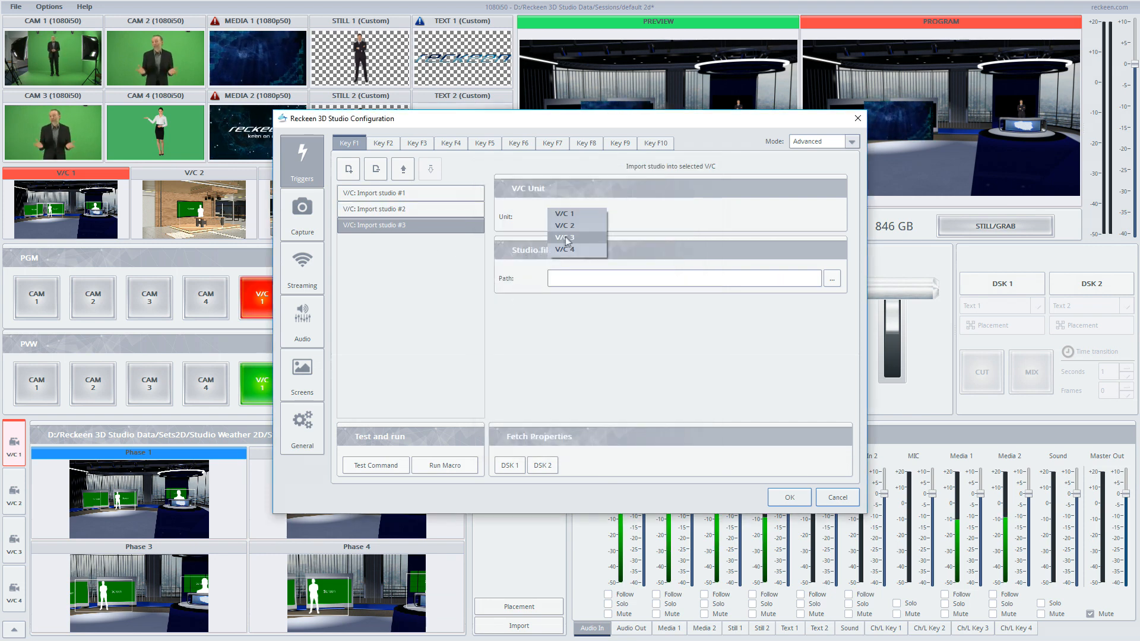
left_click(563, 237)
- Set the third command's studio file to Studio E1 2D/C_Close_Up/C_Close_Up.rec2D
left_click(830, 279)
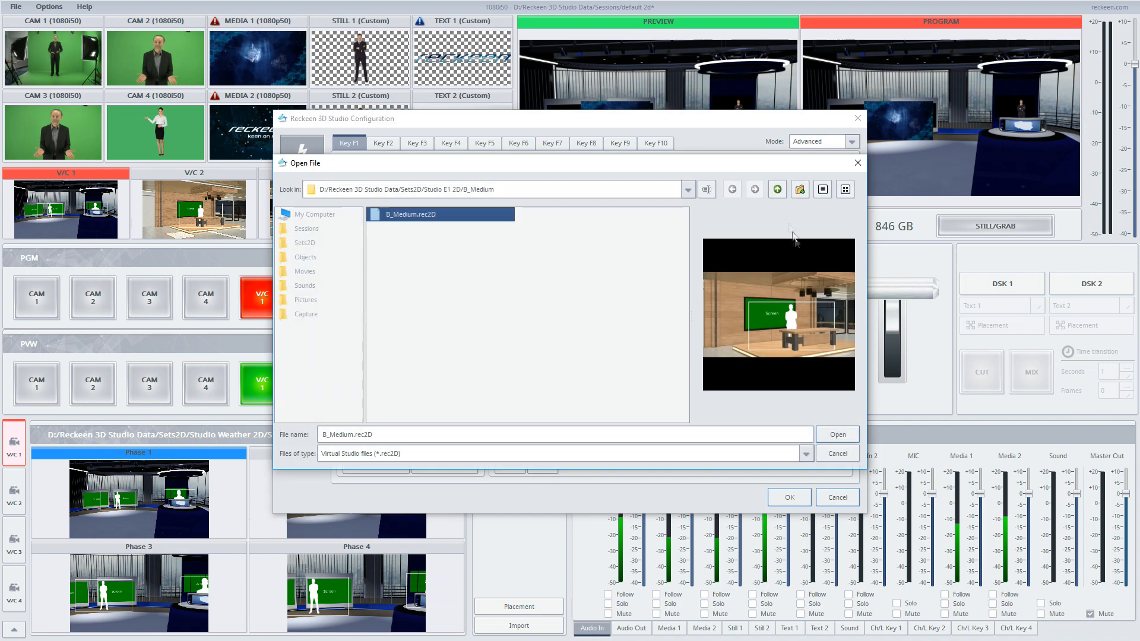
left_click(777, 189)
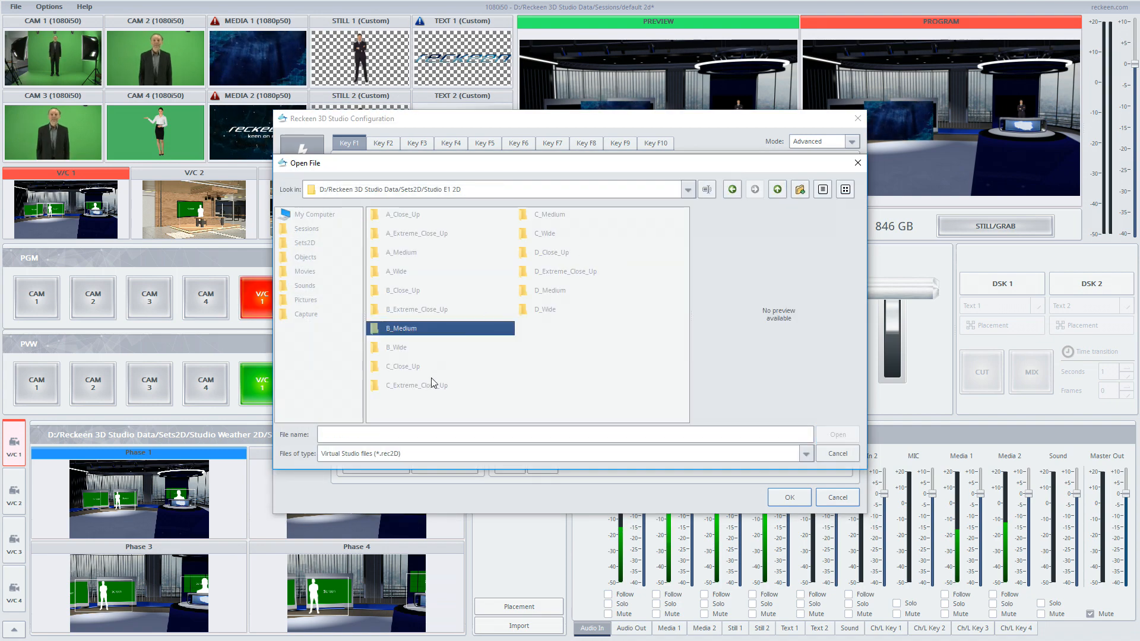
double_click(416, 366)
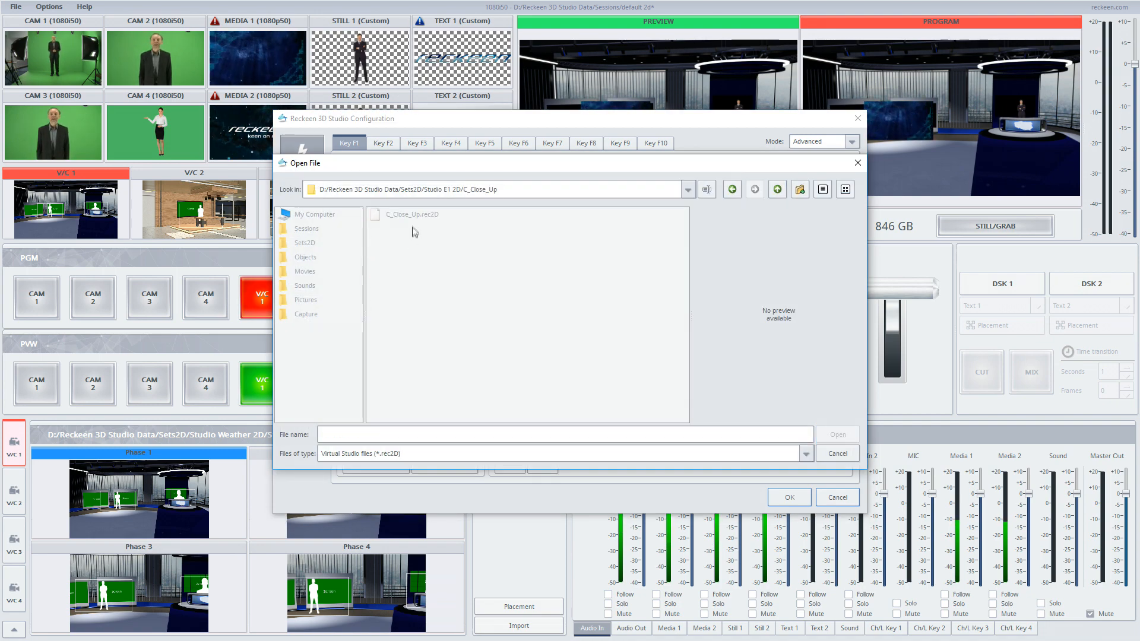
double_click(417, 218)
- Add a fourth V/C: Import studio command and set its unit to V/C 4
left_click(352, 171)
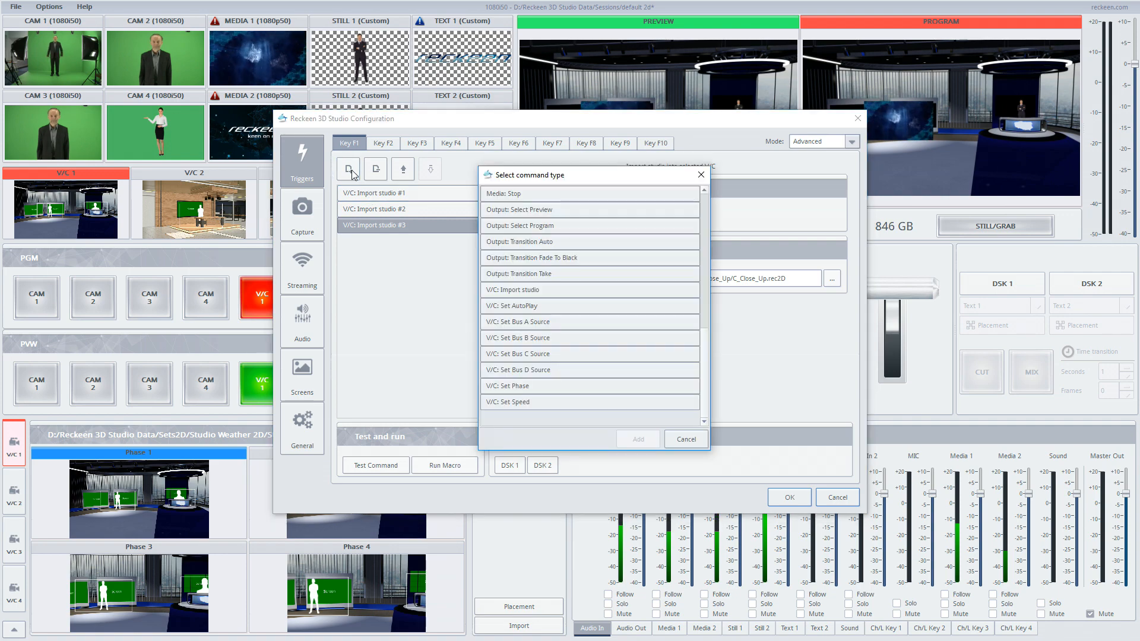
double_click(516, 290)
left_click(576, 217)
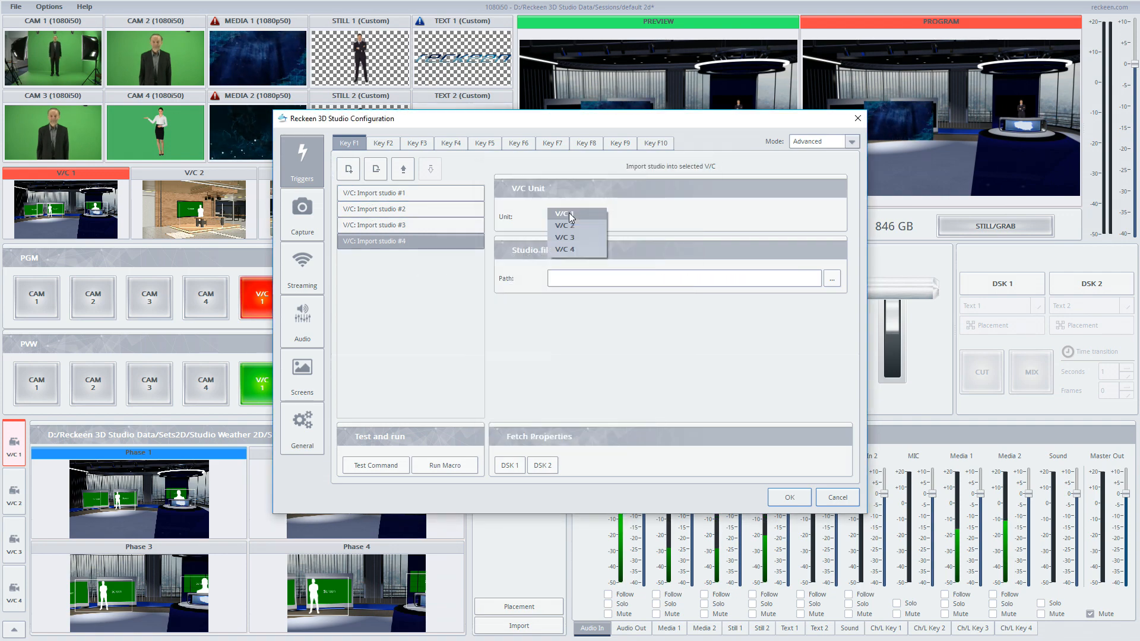
left_click(565, 249)
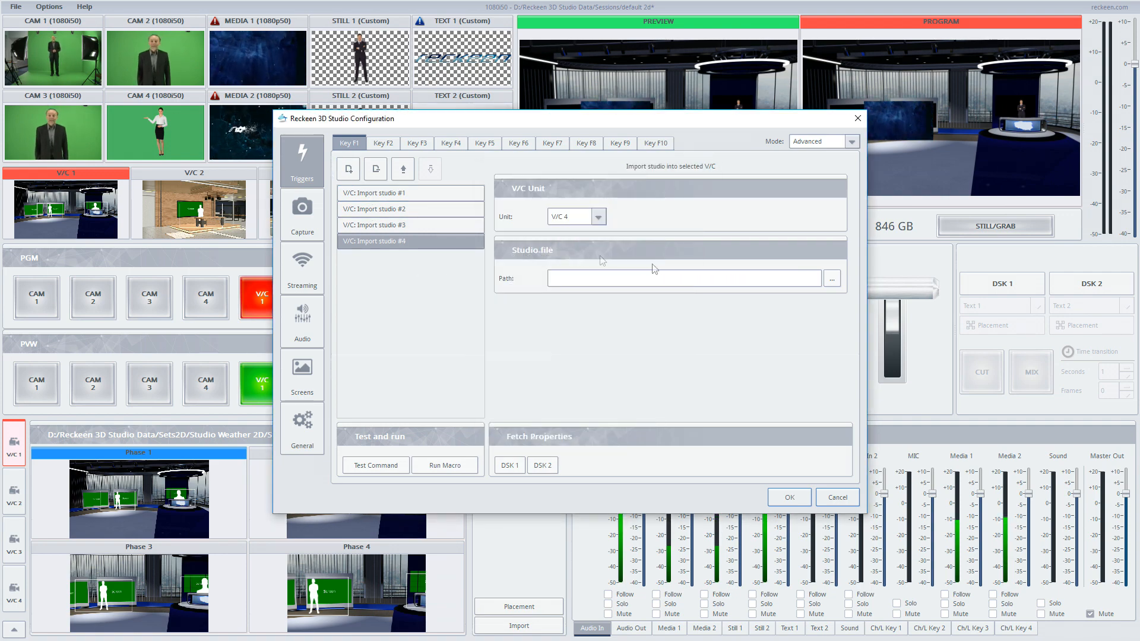
- Set the fourth command's studio file to Studio E1 2D/D_Extreme_Close_Up/D_Extreme_Close_Up.rec2D
left_click(832, 278)
left_click(777, 189)
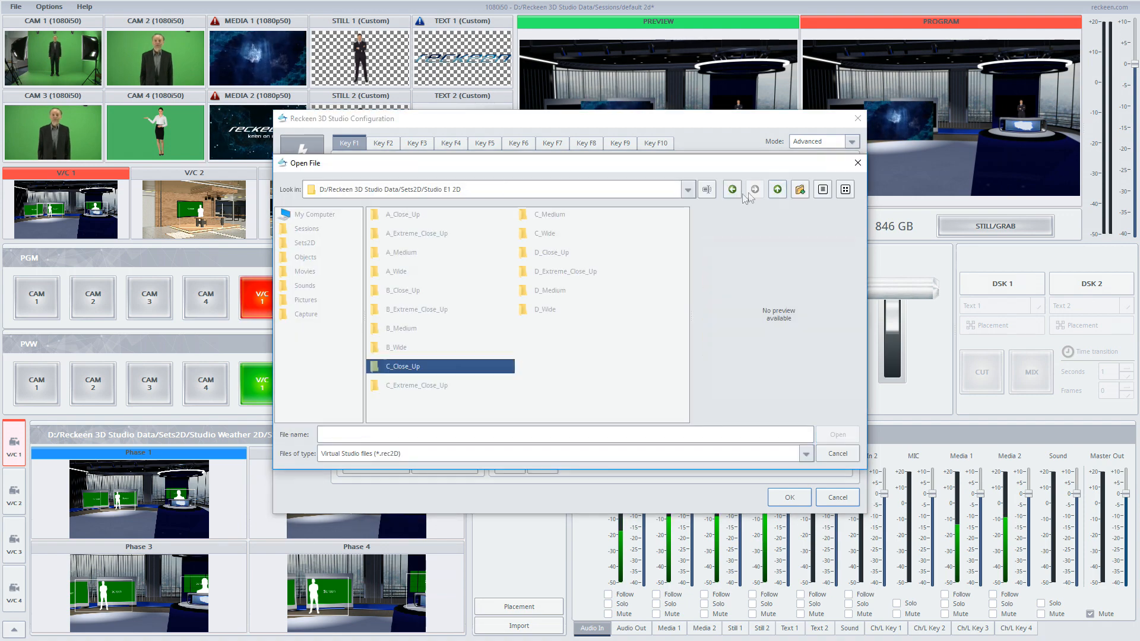
double_click(546, 271)
double_click(444, 221)
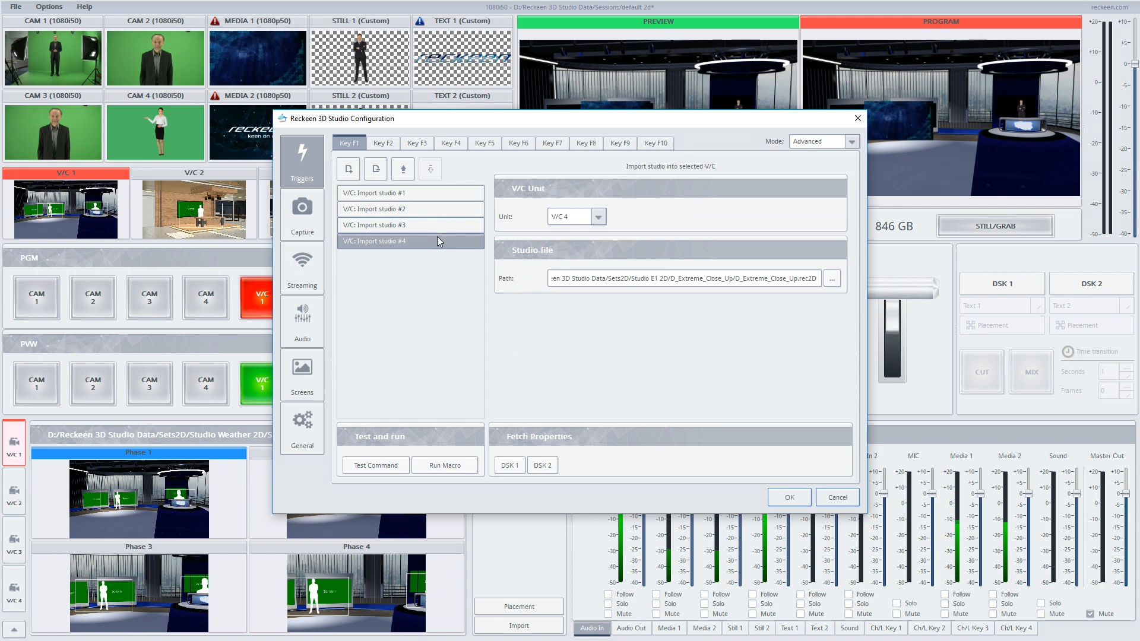
- Review each of the four import commands and close the configuration with OK
left_click(403, 193)
left_click(406, 210)
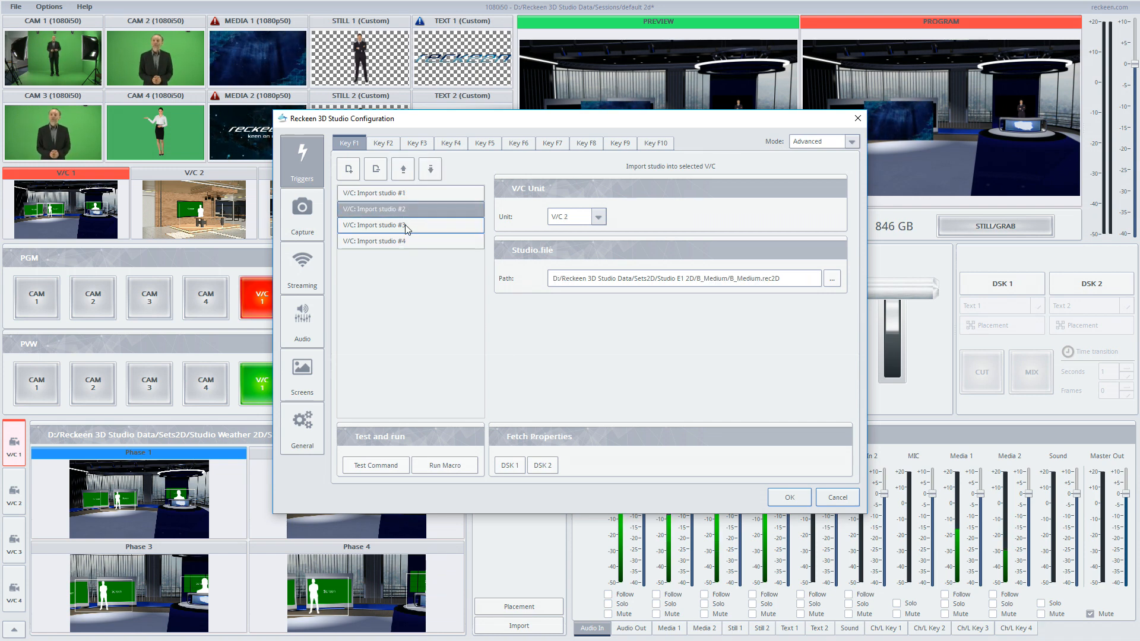
left_click(406, 226)
left_click(406, 241)
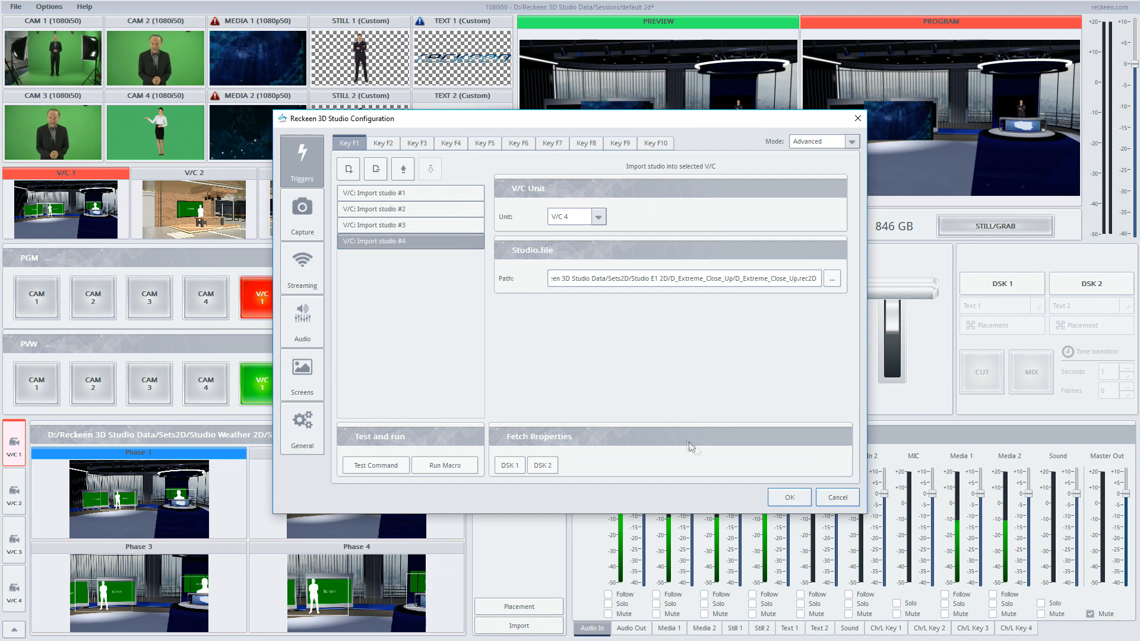
left_click(785, 496)
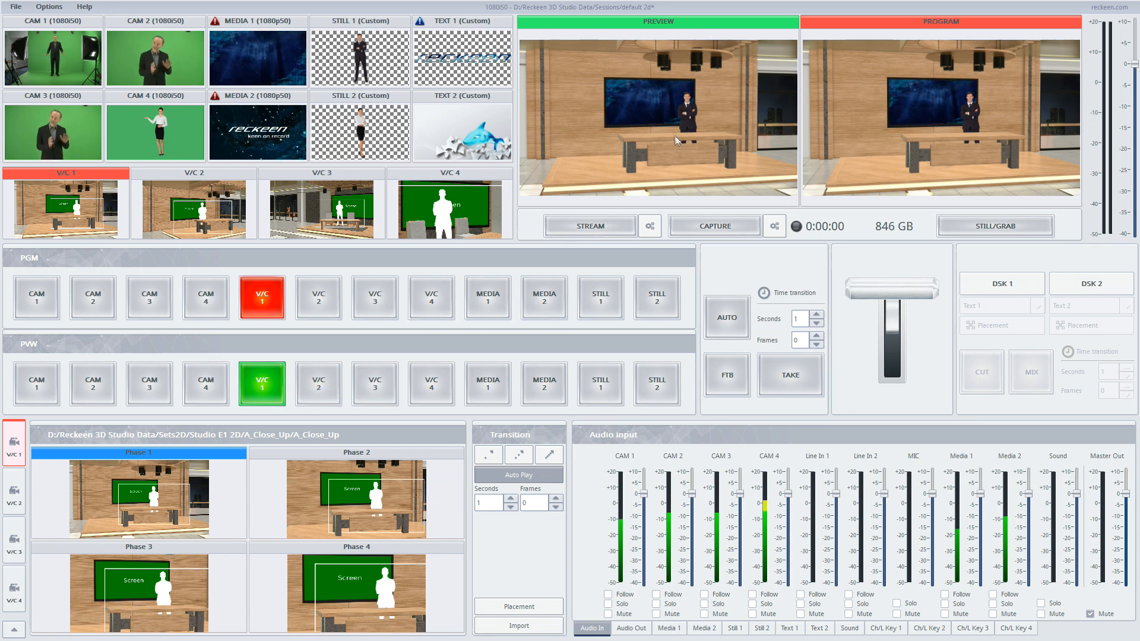
- Open V/C 1's source routing and assign CAM 1 to input A after previewing the other sources
left_click(13, 628)
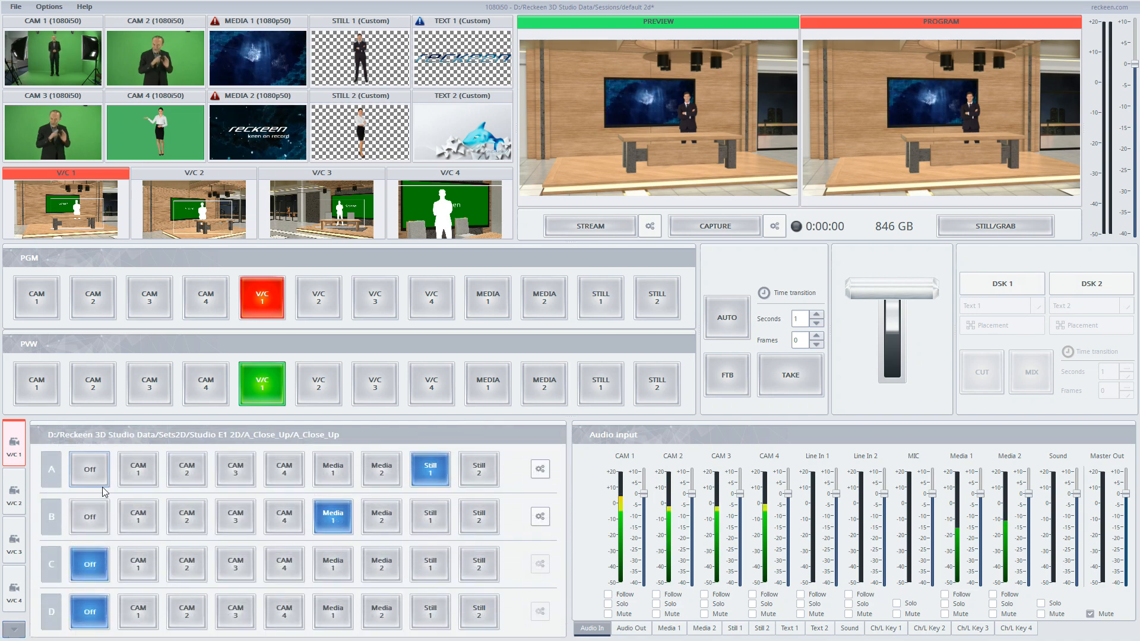
left_click(100, 476)
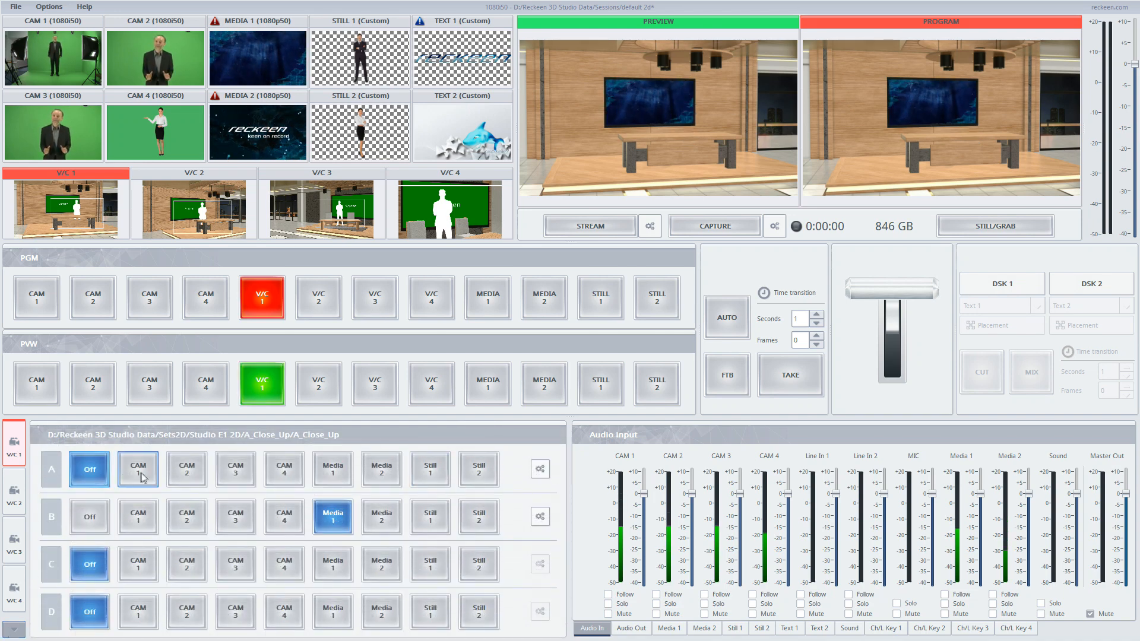
left_click(143, 475)
left_click(189, 475)
left_click(236, 476)
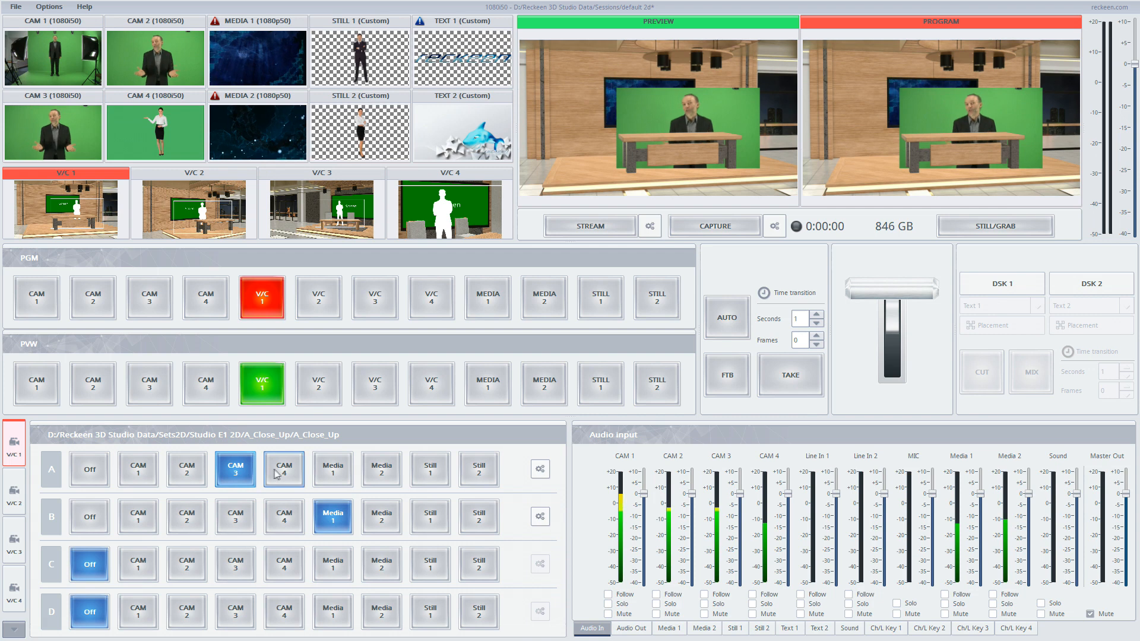
left_click(284, 473)
left_click(321, 474)
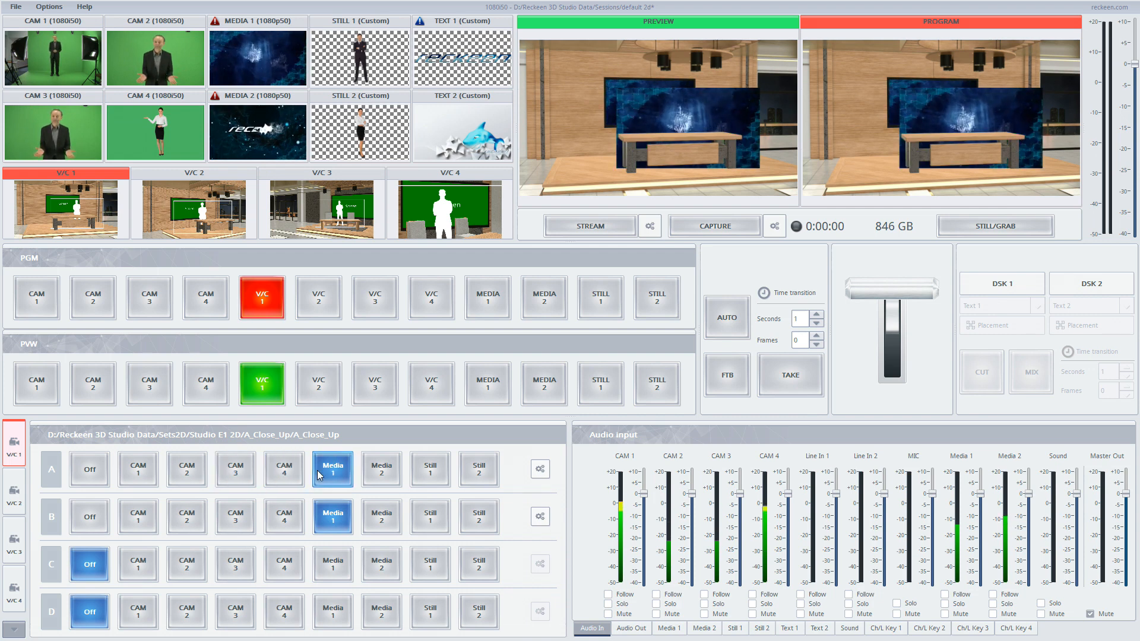
left_click(143, 472)
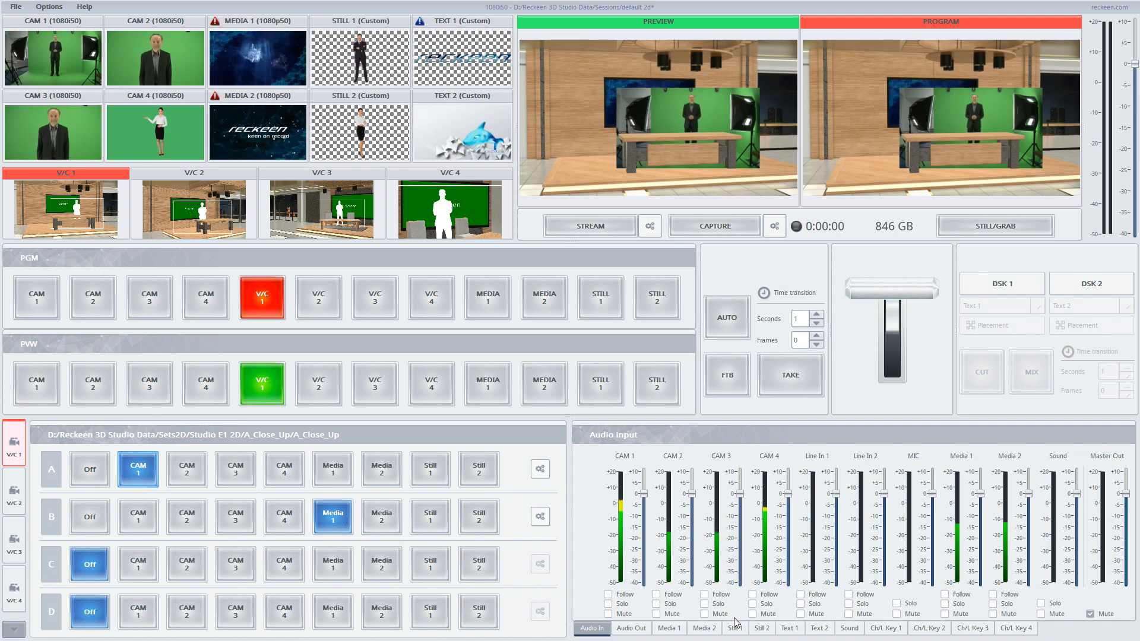
- Enable Simple Chroma Key on Ch/L Key 1 and sample the green screen as the key colour
left_click(885, 627)
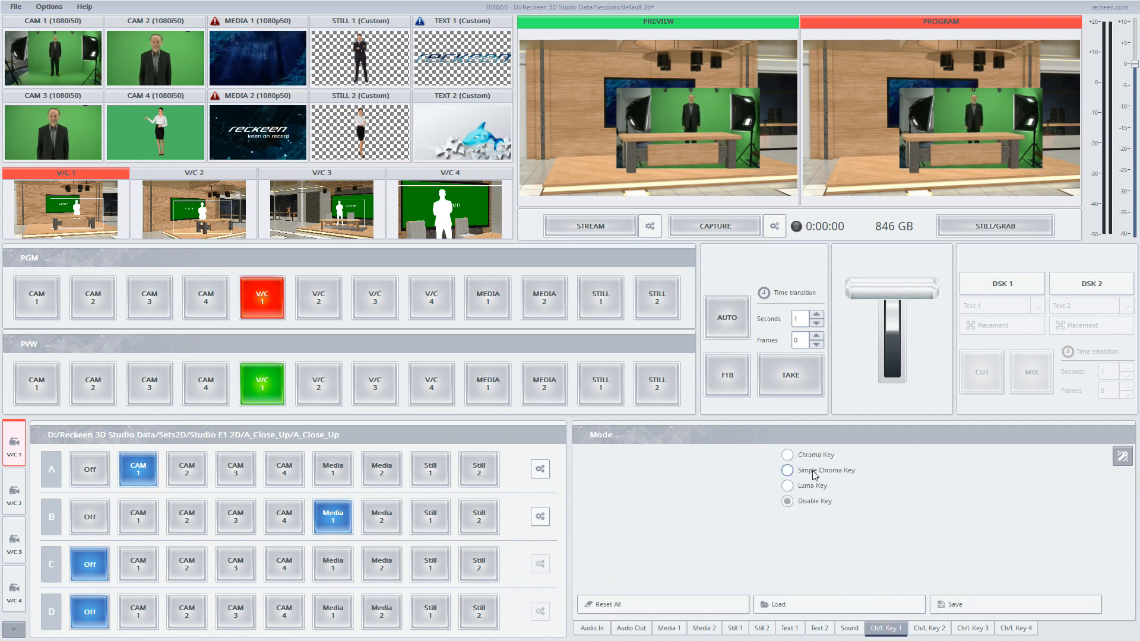
left_click(787, 470)
left_click(1121, 477)
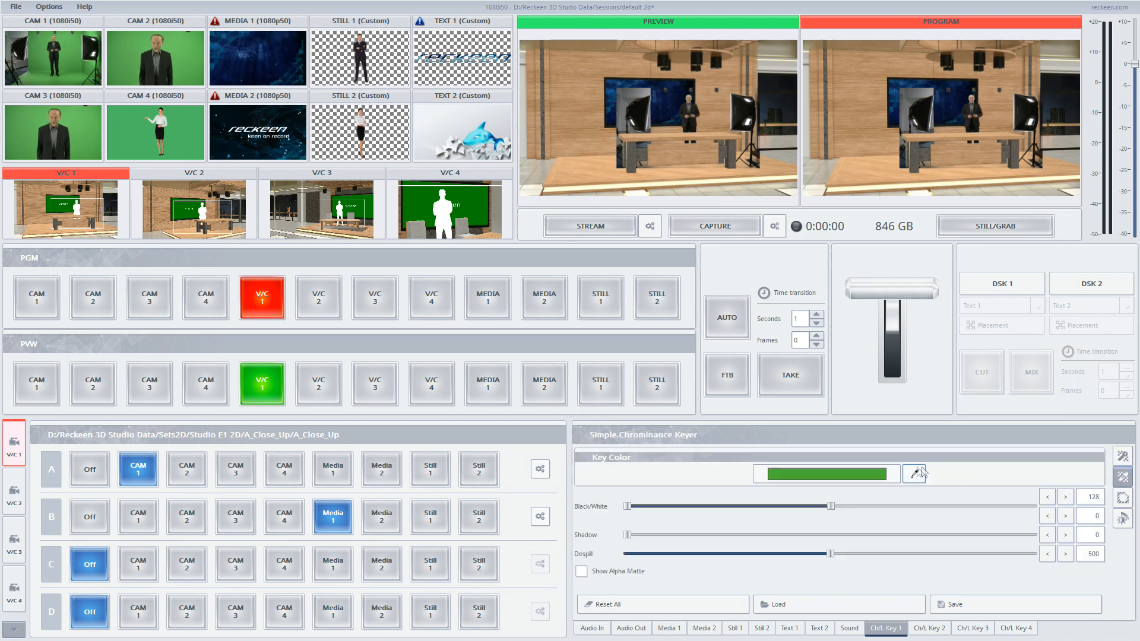
left_click(914, 473)
left_click(650, 313)
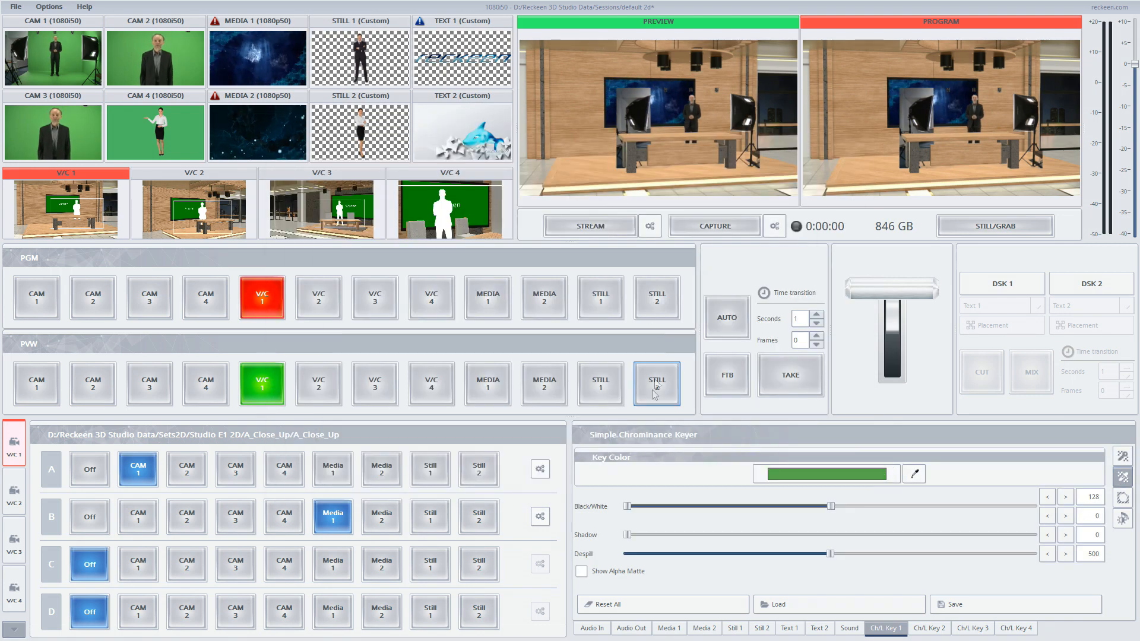
- Show the alpha matte and lower the Black/White range to about 80 and 13
left_click(581, 571)
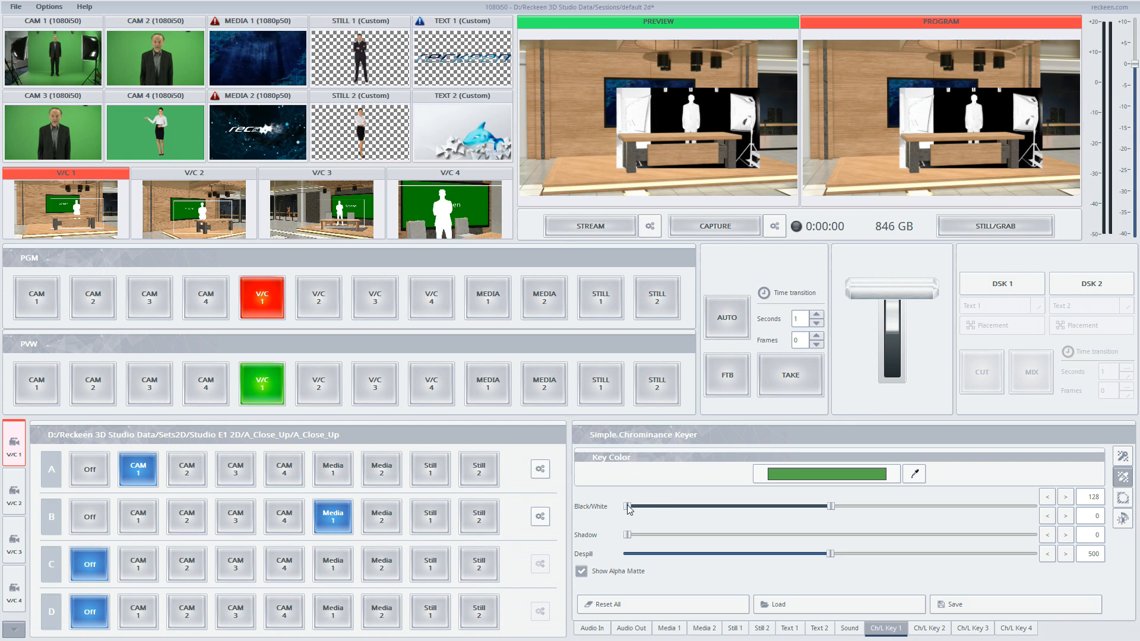
left_click_drag(826, 508, 765, 507)
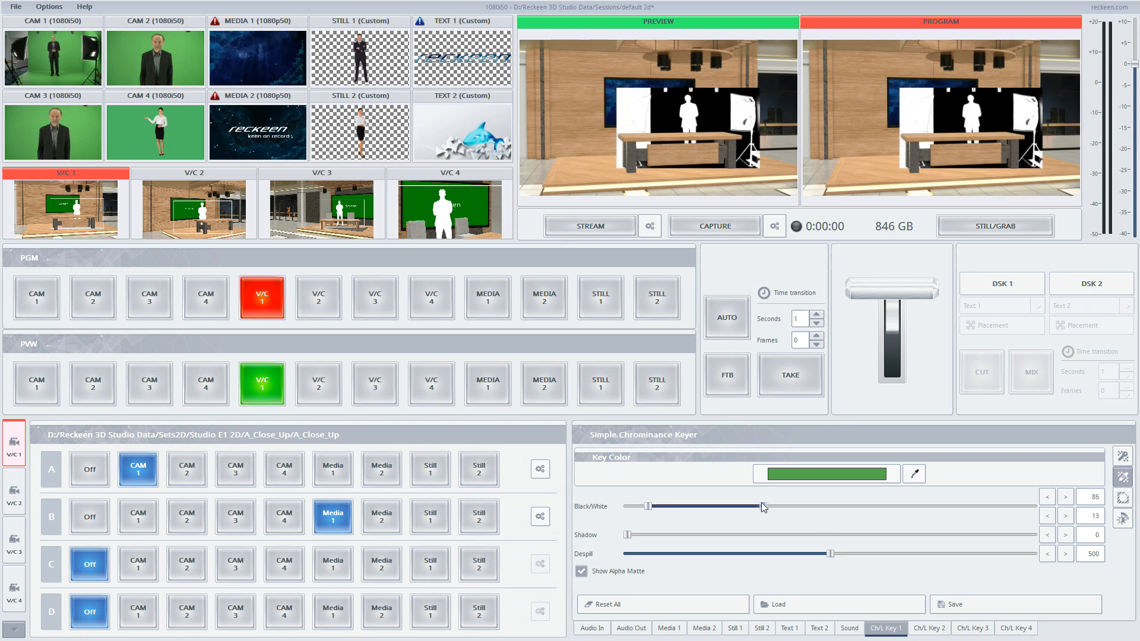
- Crop the garbage mask to about left 25.6, right 77.0 and top 7.3, then hide the alpha matte
left_click(1116, 498)
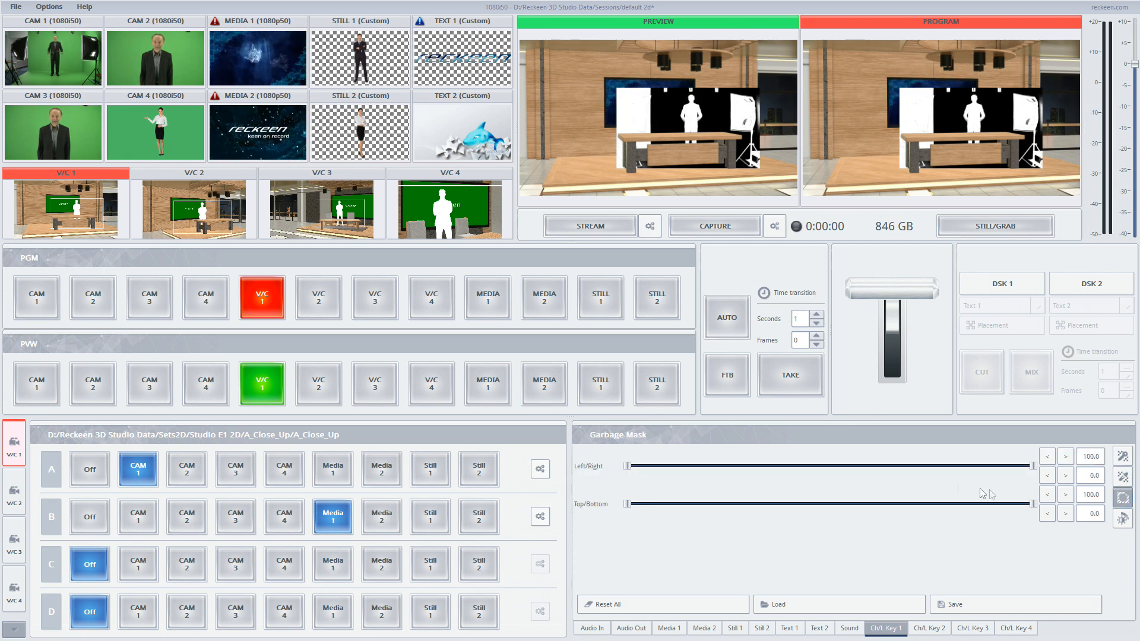
left_click_drag(630, 467, 731, 465)
left_click_drag(1032, 468, 944, 470)
left_click_drag(628, 504, 666, 504)
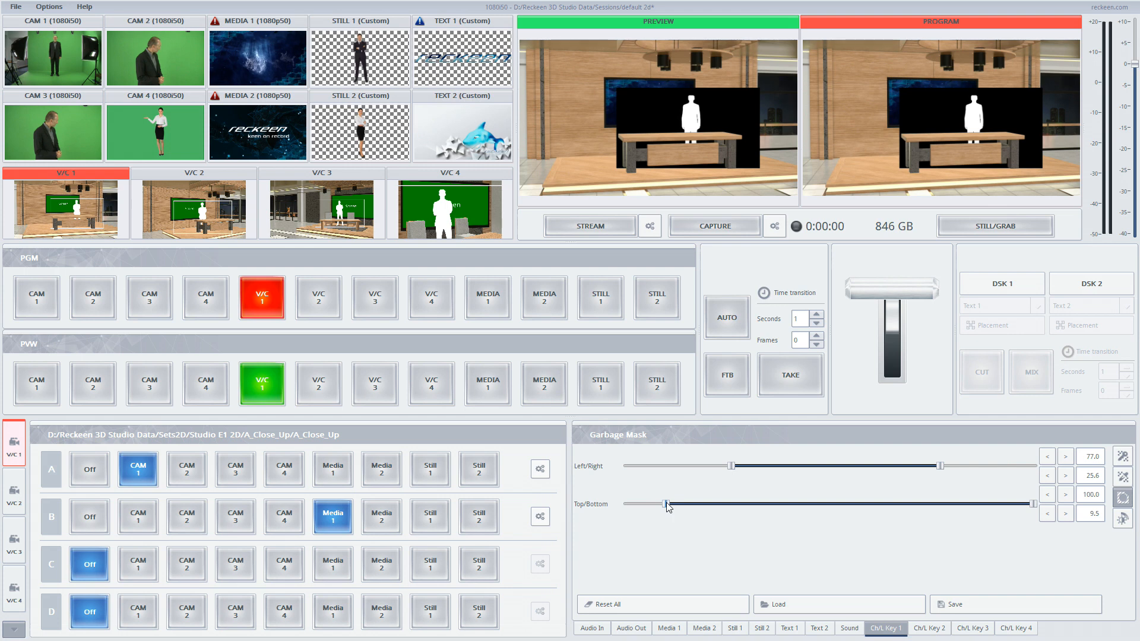
left_click(1122, 476)
left_click(608, 572)
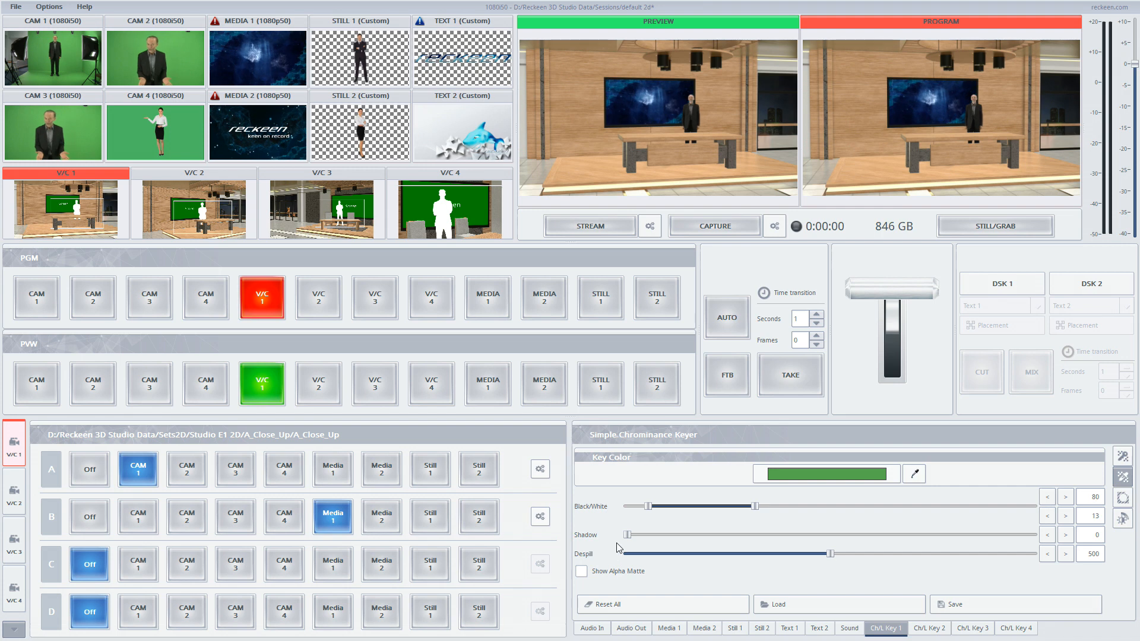
- Preview V/C 2 and assign CAM 1 to its input A
left_click(317, 386)
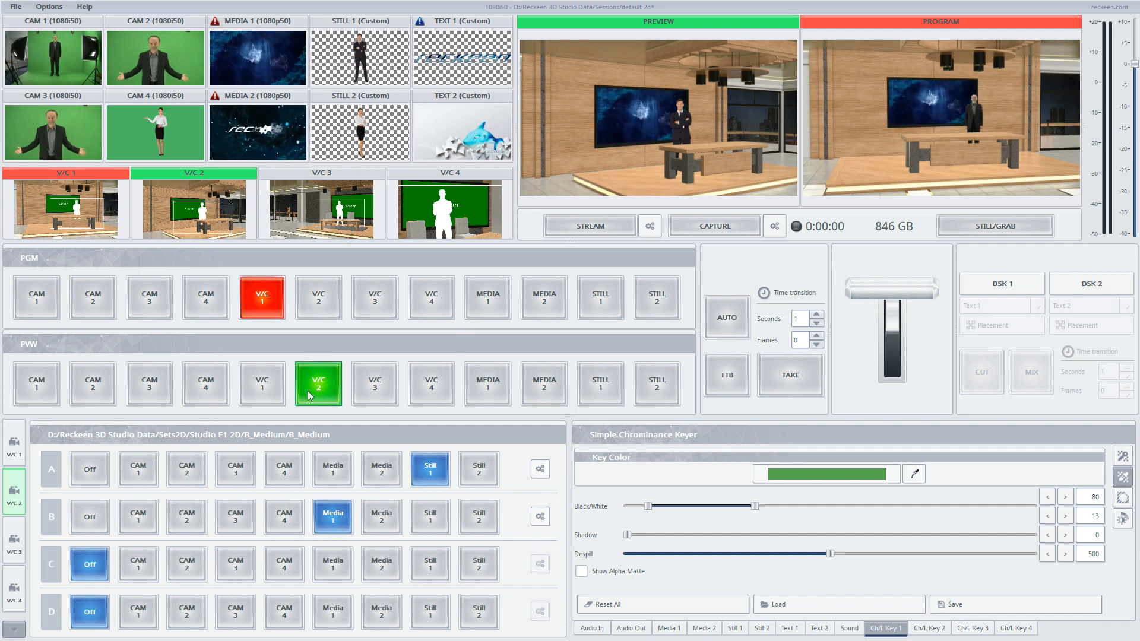
left_click(138, 469)
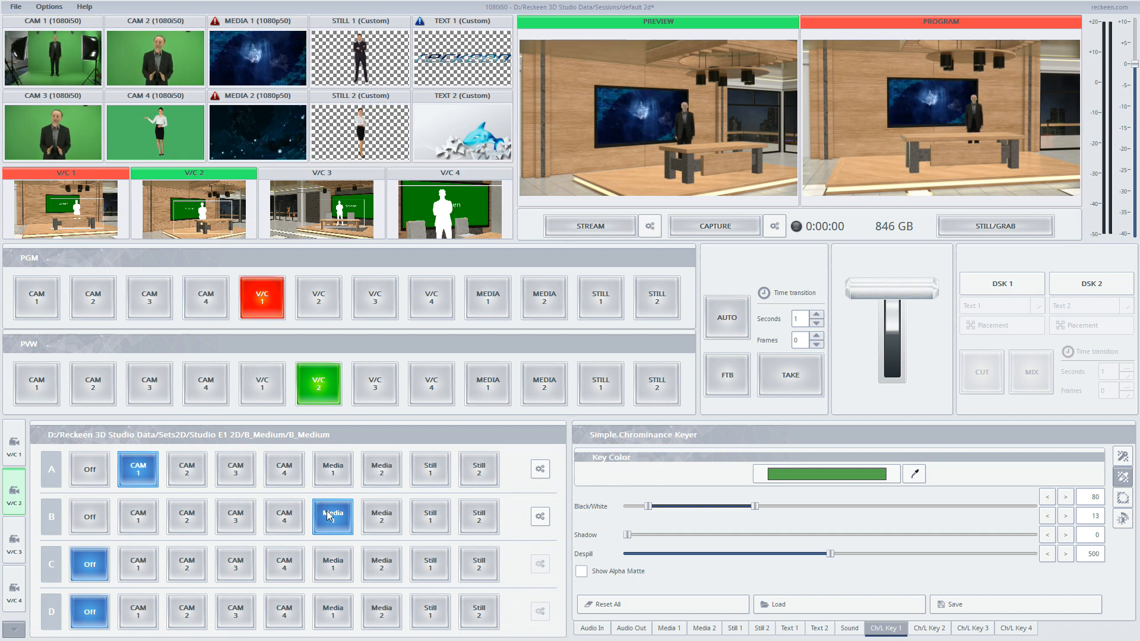
- Preview V/C 3, turn its input A off and route CAM 4 to input C
left_click(376, 389)
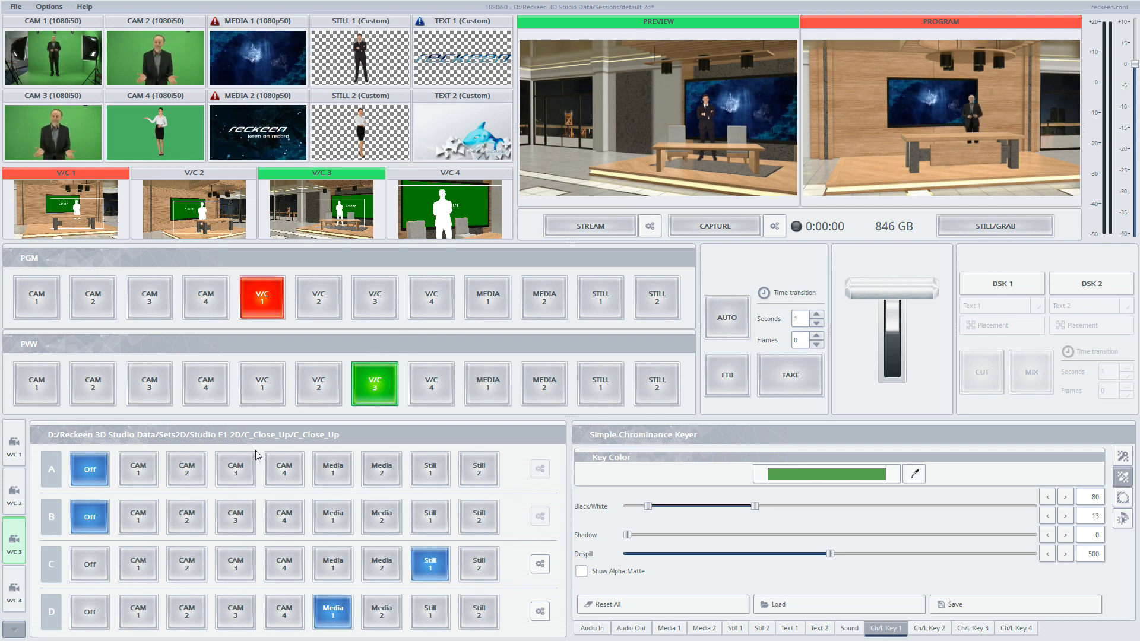
left_click(283, 471)
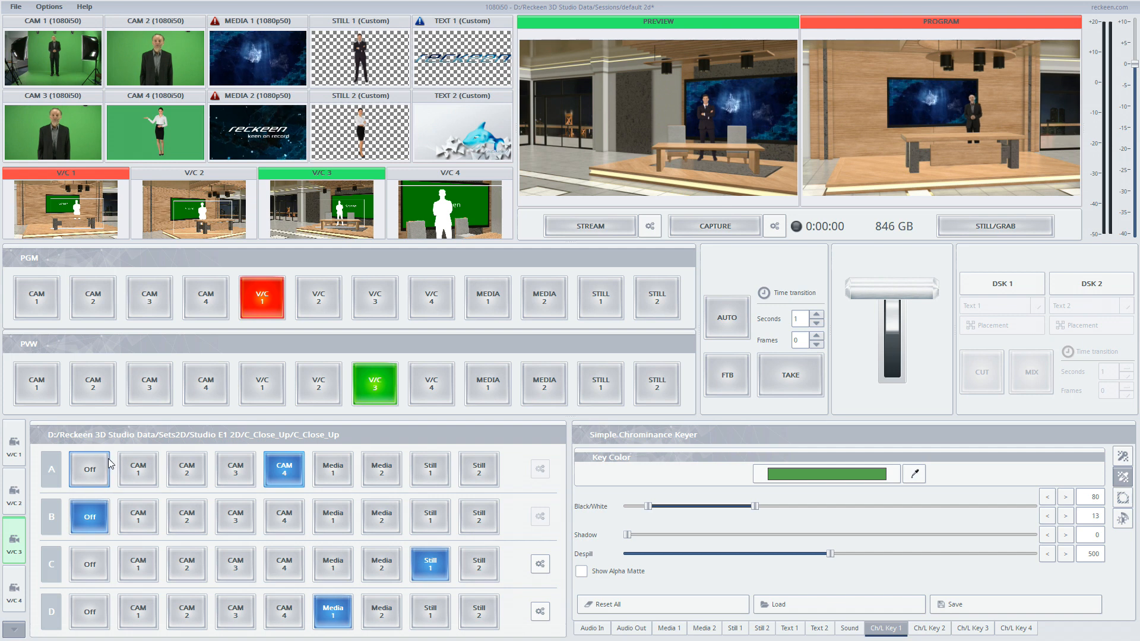
left_click(89, 469)
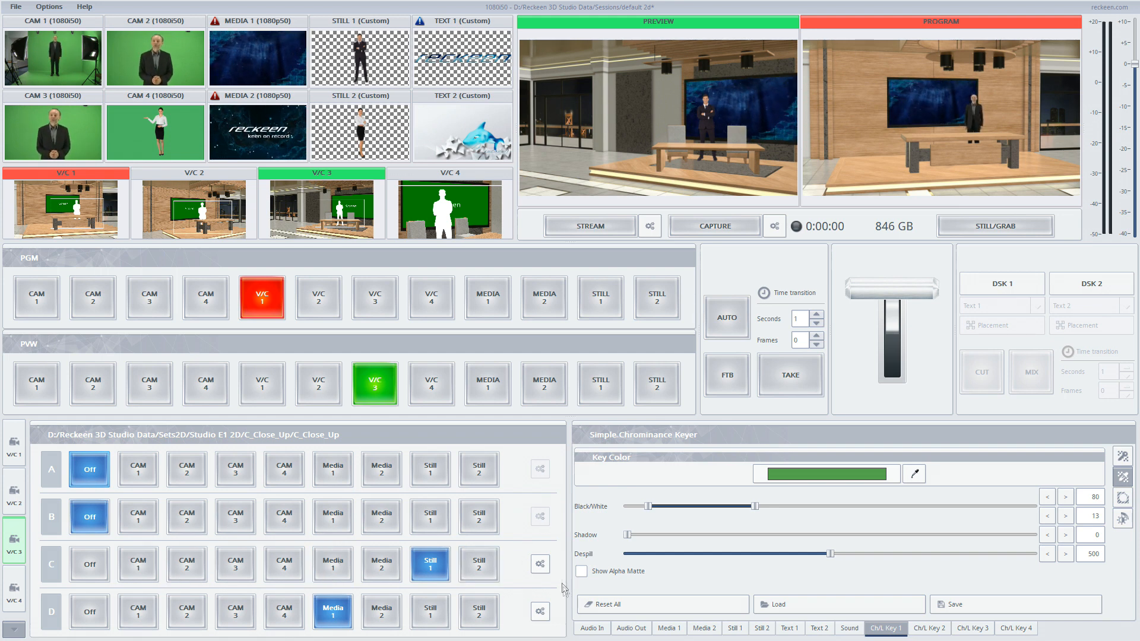
left_click(285, 564)
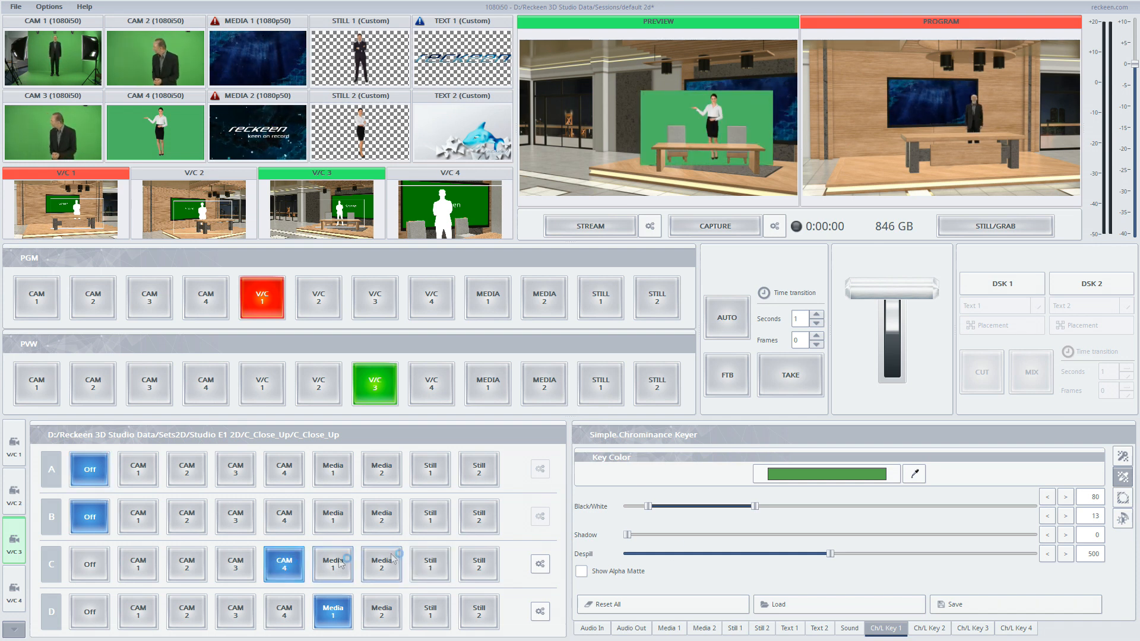
- Enable Simple Chroma Key on Ch/L Key 4 and sample the green screen colour from CAM 4
left_click(1011, 624)
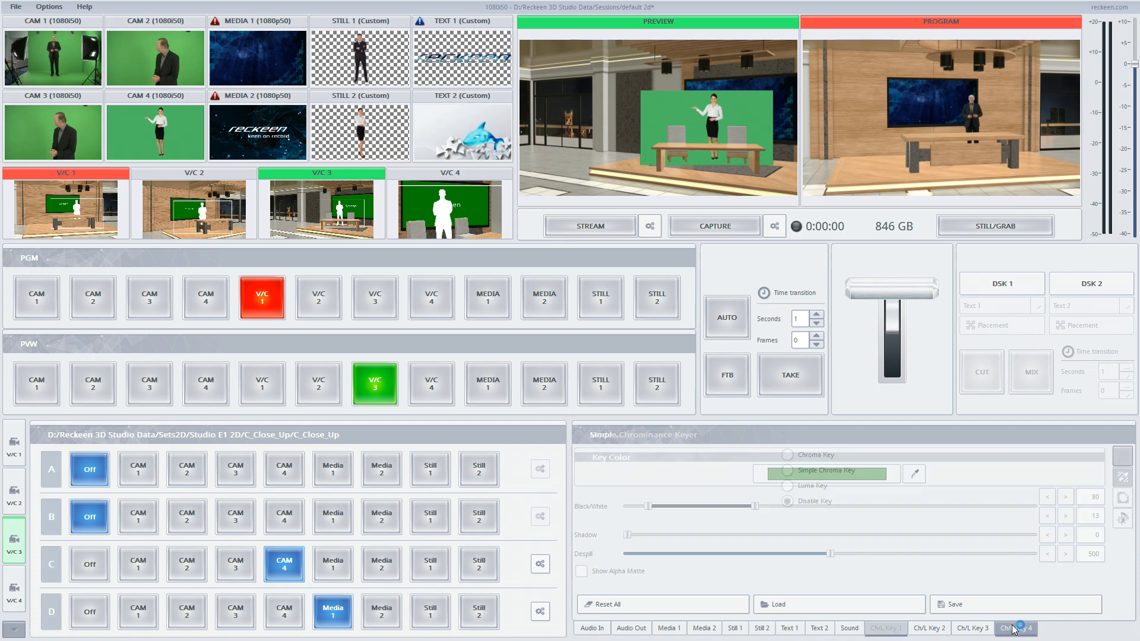
left_click(834, 473)
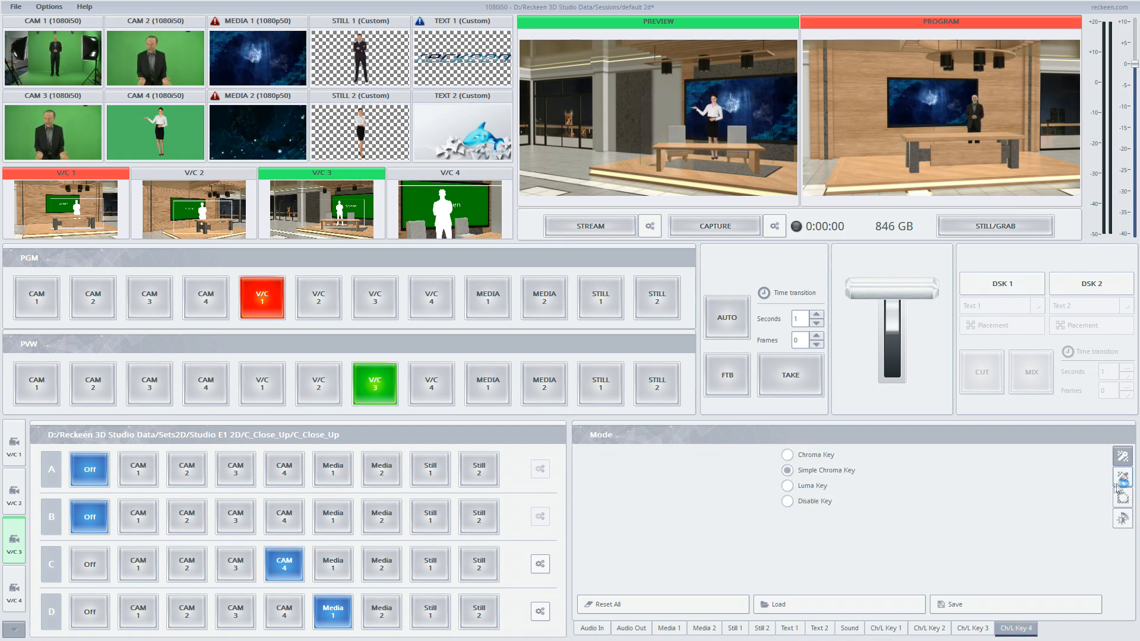
left_click(878, 478)
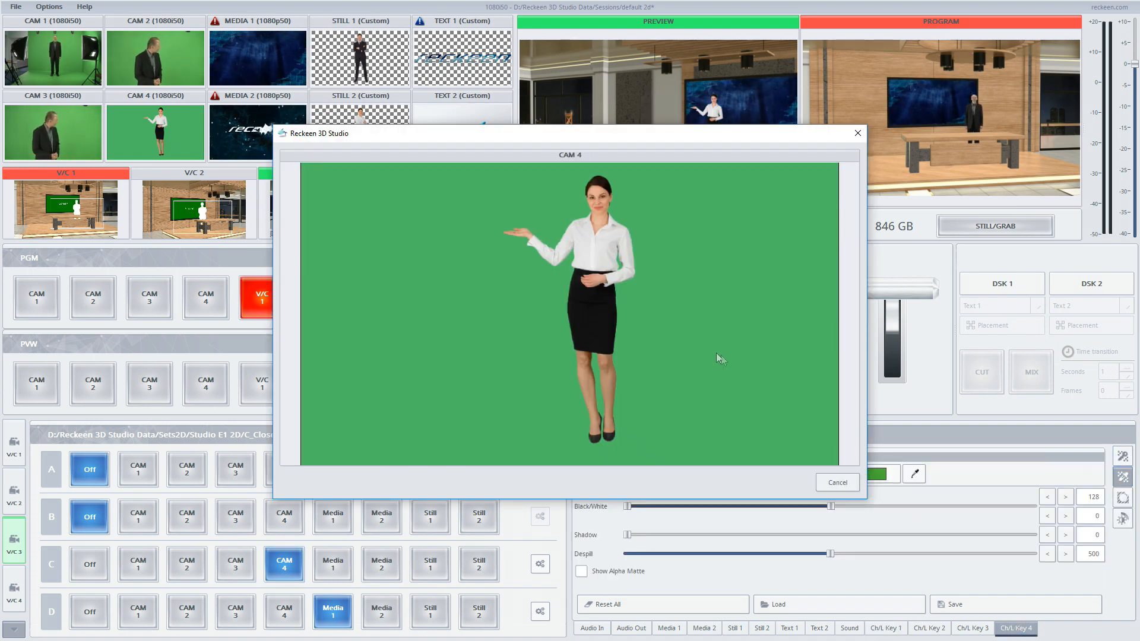
left_click(673, 328)
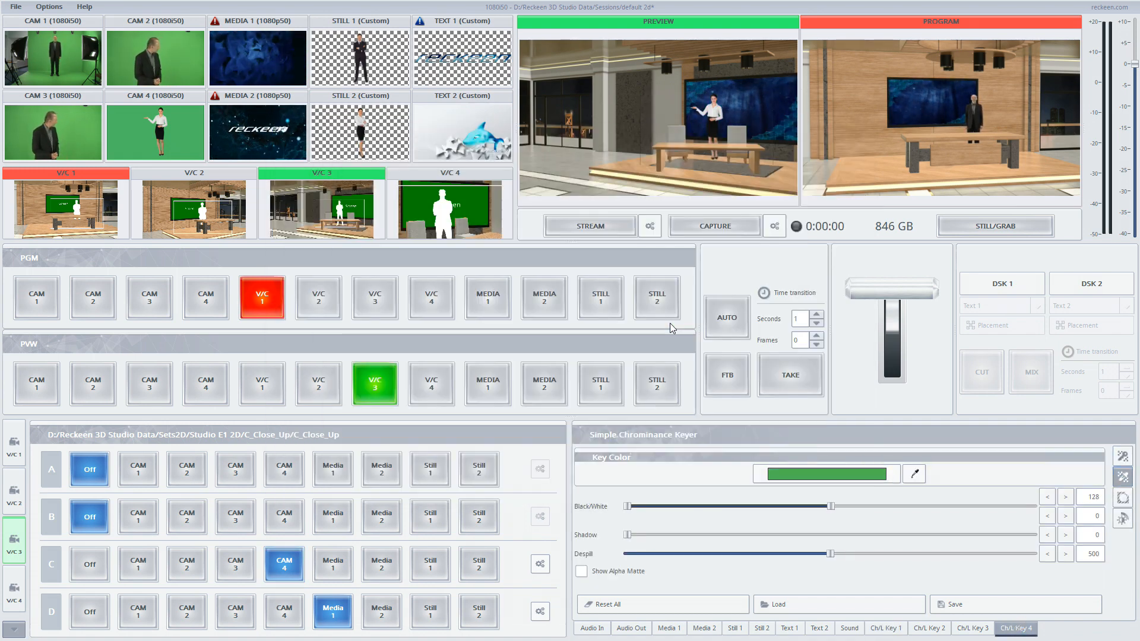
- Check the alpha matte, trim the garbage mask's left edge to about 4.2, and hide the matte again
left_click(612, 568)
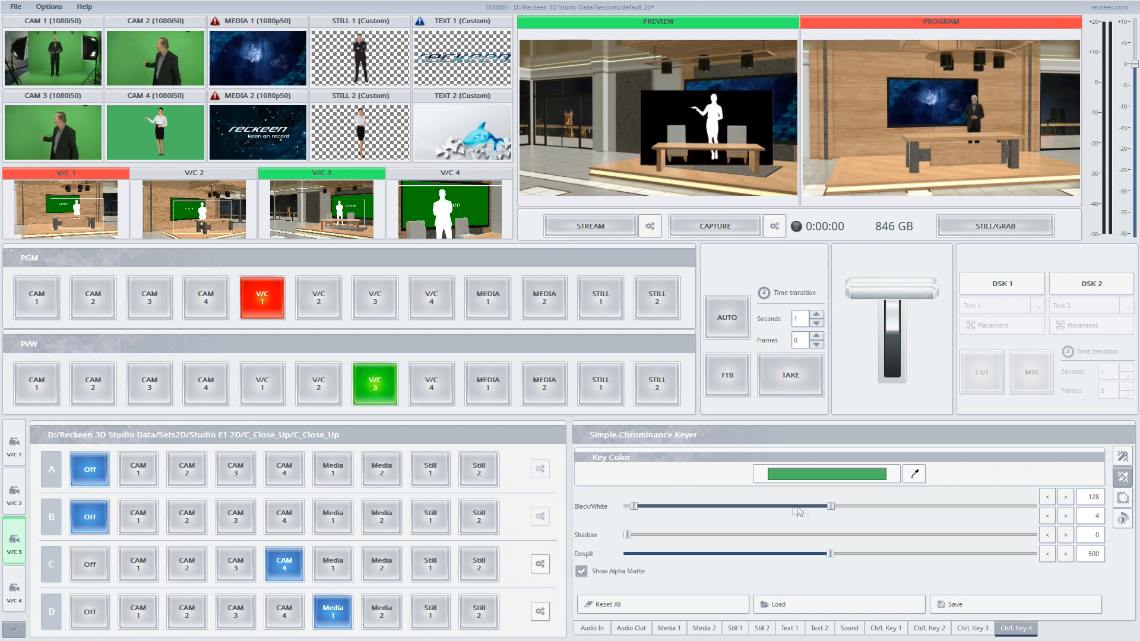
left_click(1124, 497)
left_click_drag(628, 466, 641, 467)
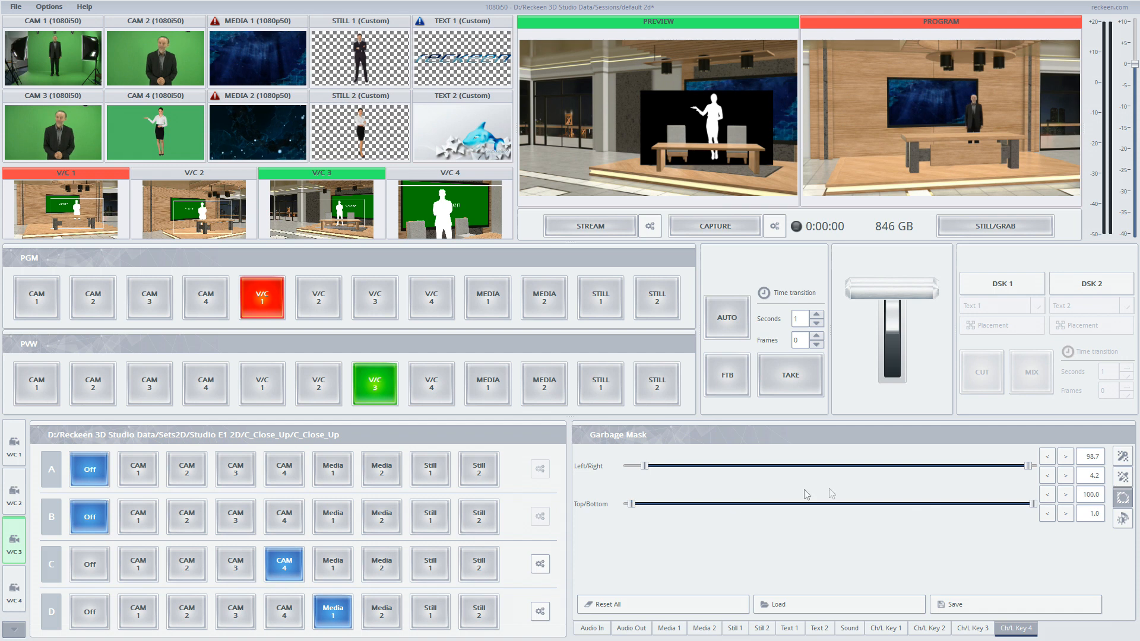
left_click(1122, 476)
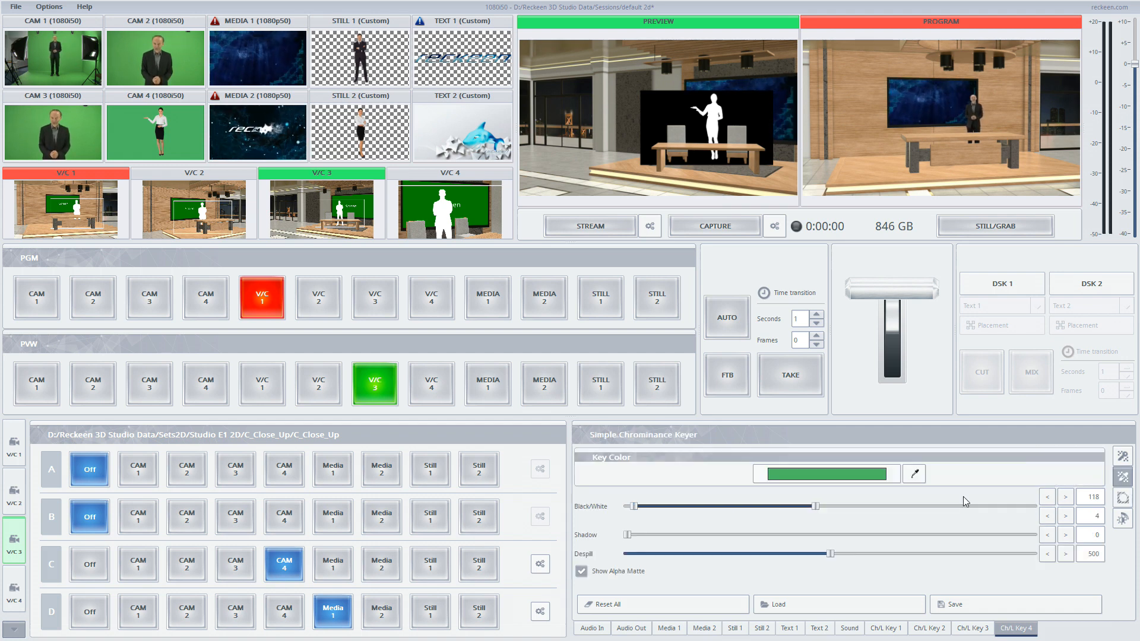
left_click(623, 571)
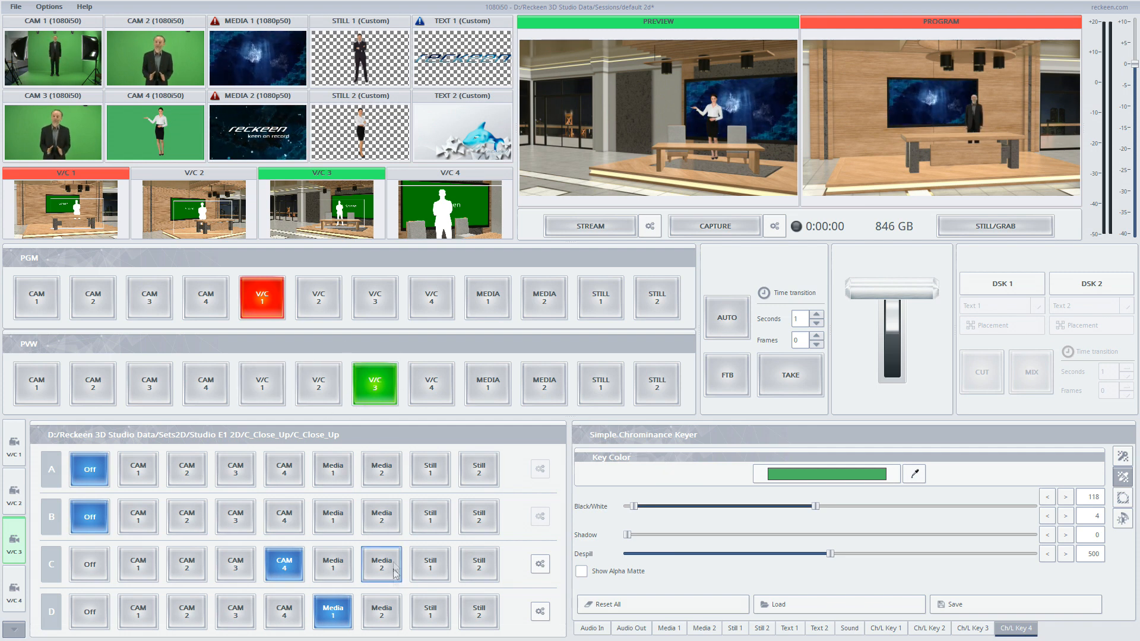
- Route Media 2 to V/C 3's input D
left_click(376, 622)
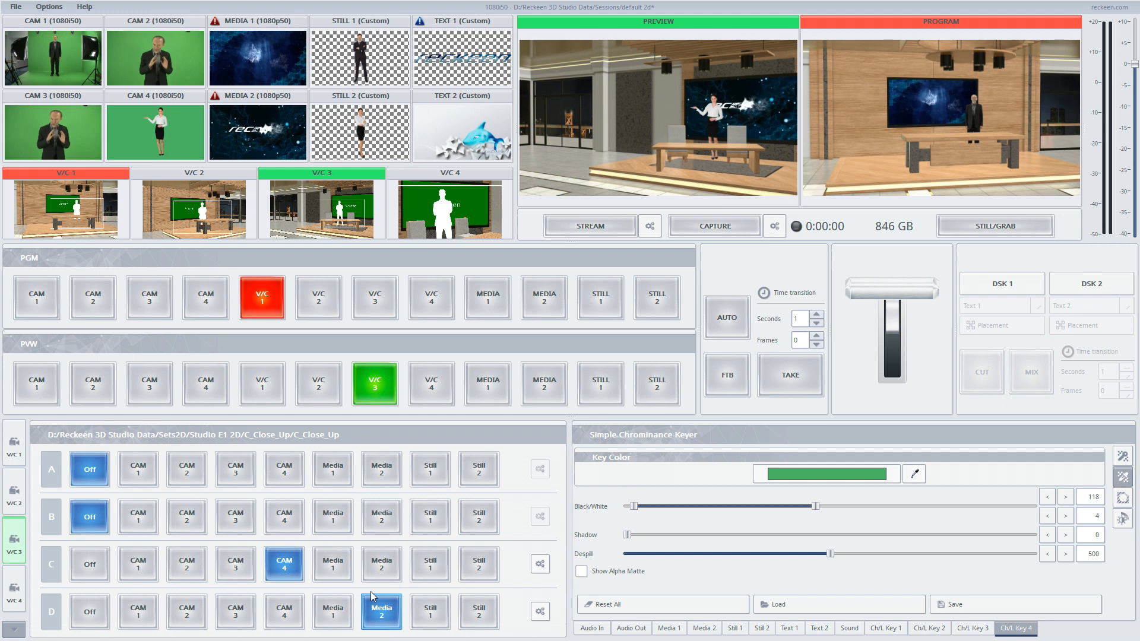
- Cut and preview through the four virtual cameras and try other sources on V/C 1's input B to review each output
left_click(438, 375)
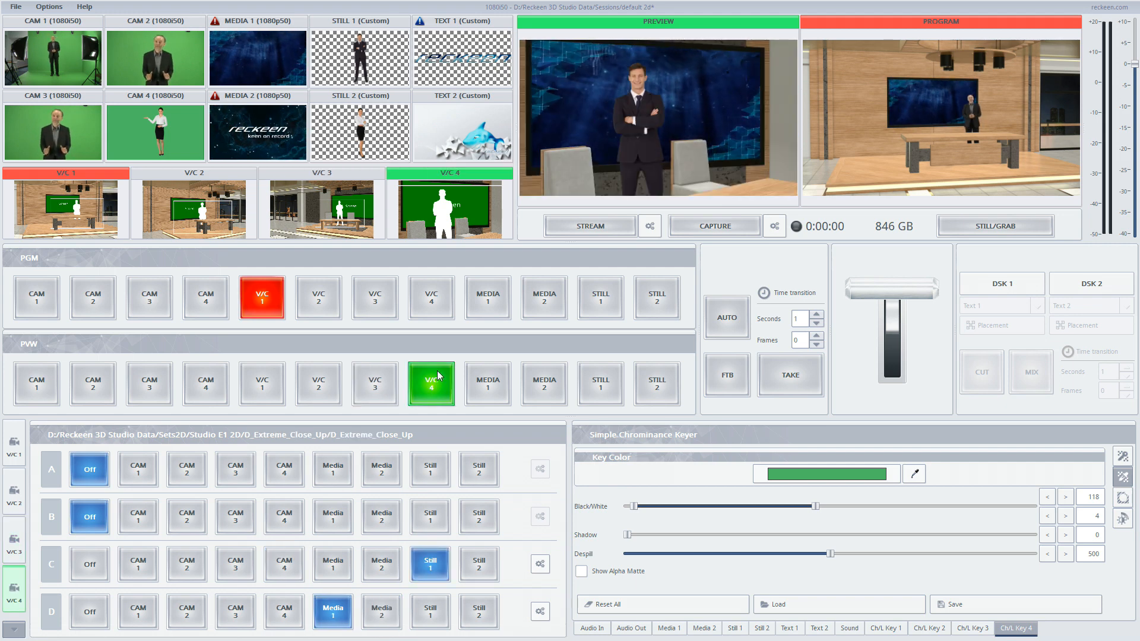
left_click(377, 310)
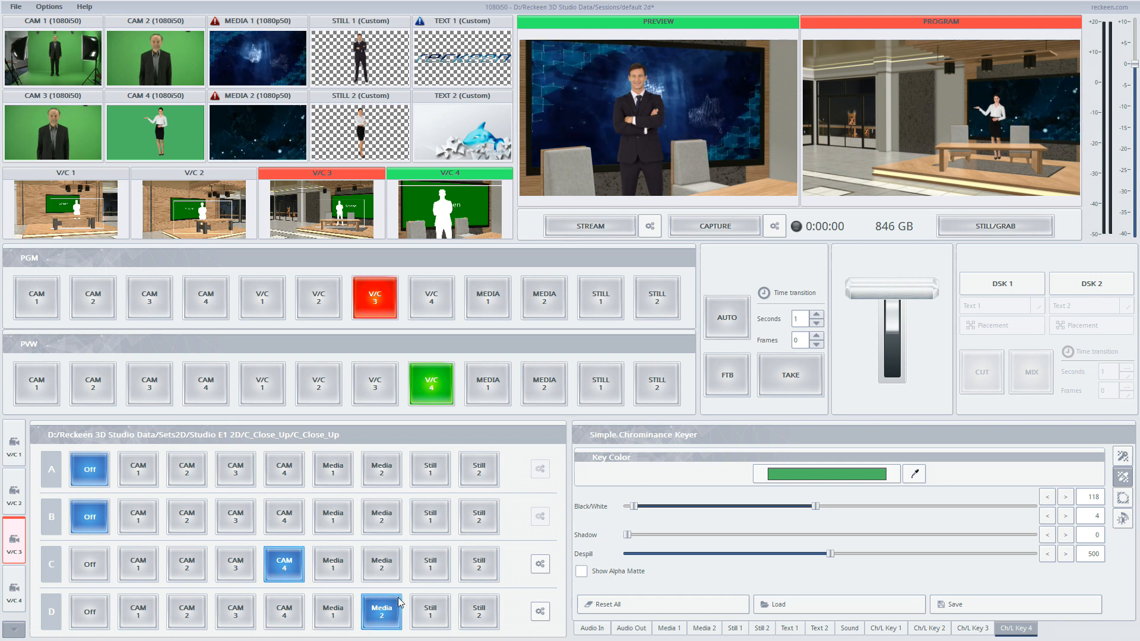
left_click(278, 313)
left_click(264, 377)
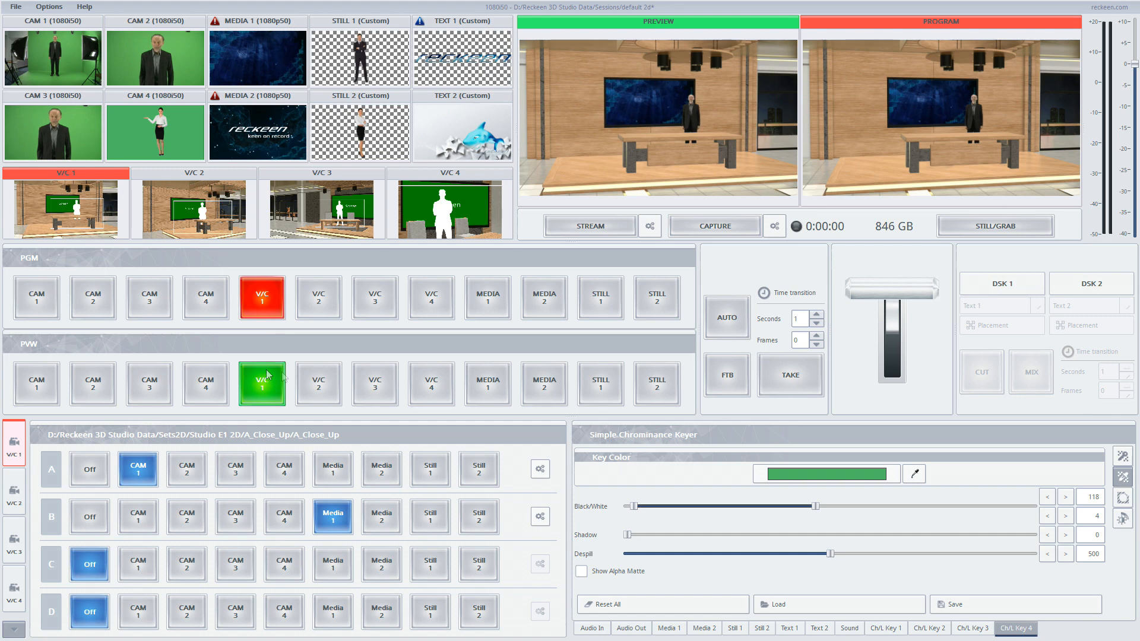
left_click(319, 383)
left_click(375, 384)
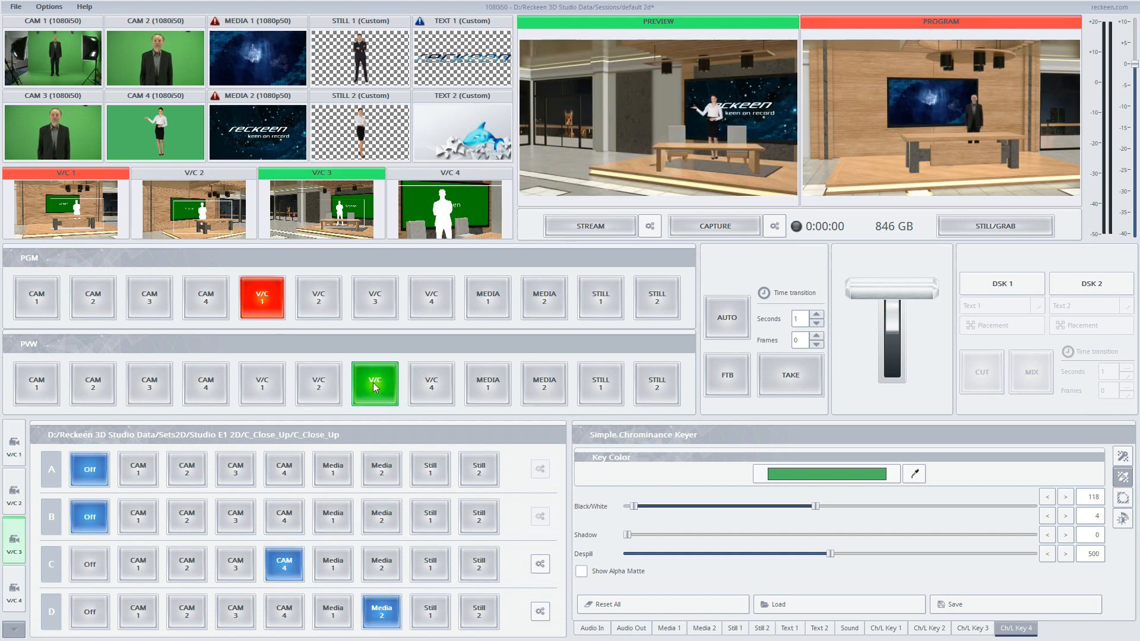
left_click(416, 389)
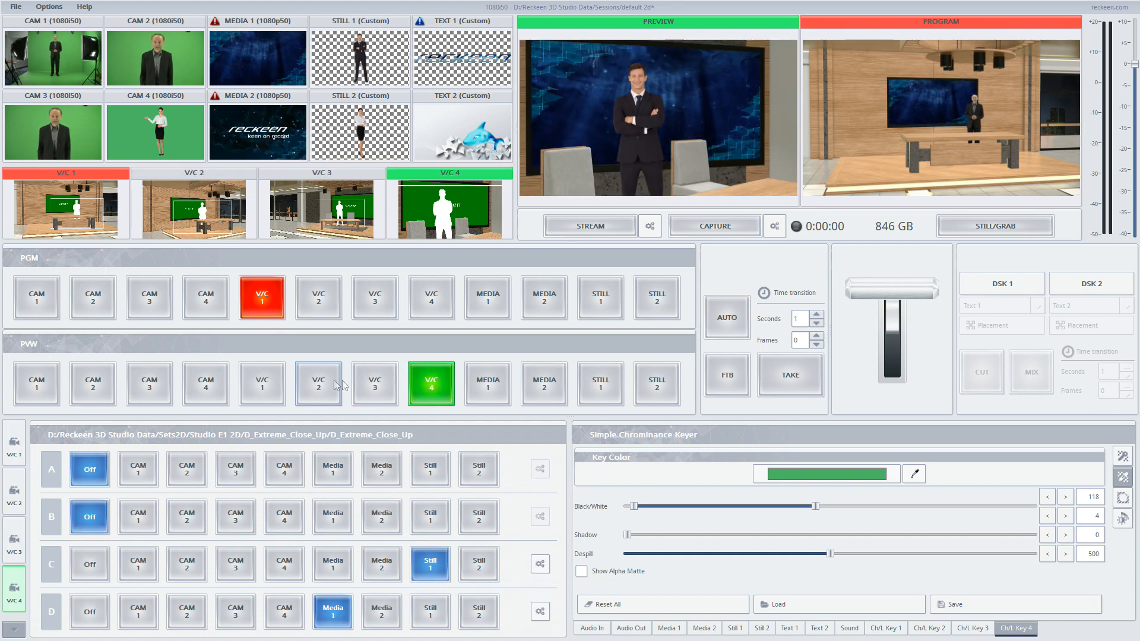
left_click(271, 382)
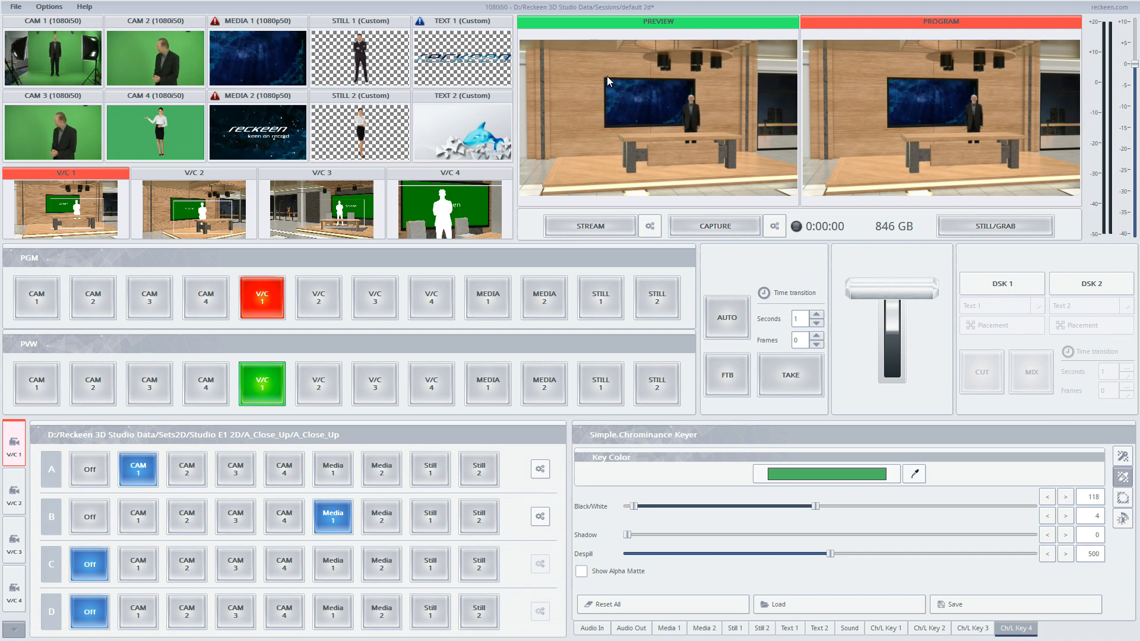
left_click(378, 526)
left_click(336, 519)
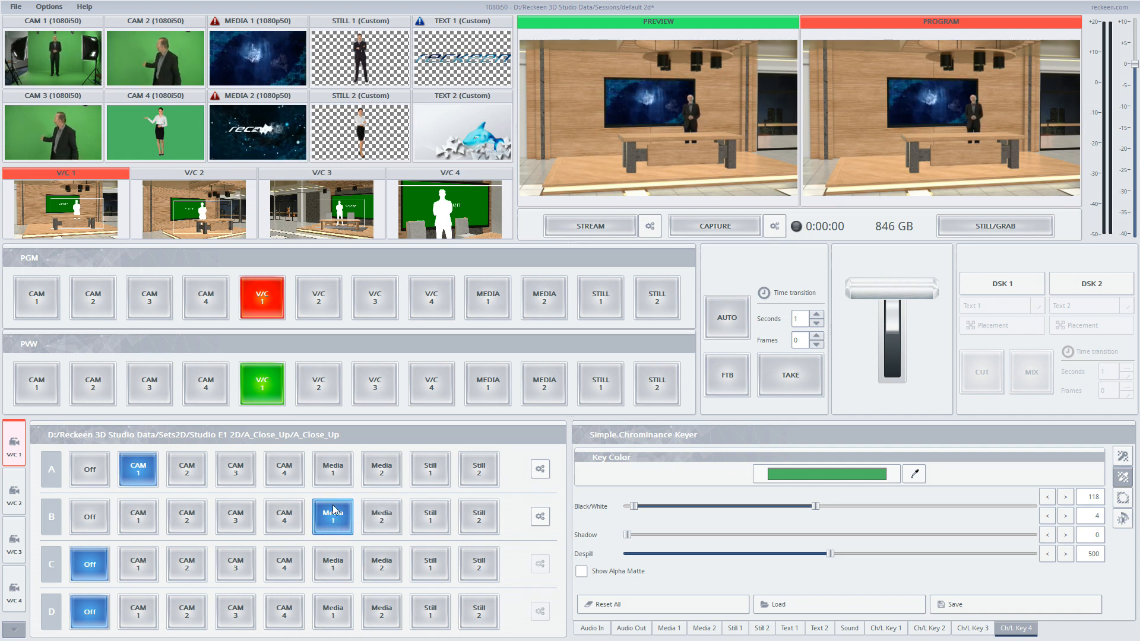
- Open the Configuration's triggers for Key F2 and switch its mode to Advanced
left_click(49, 6)
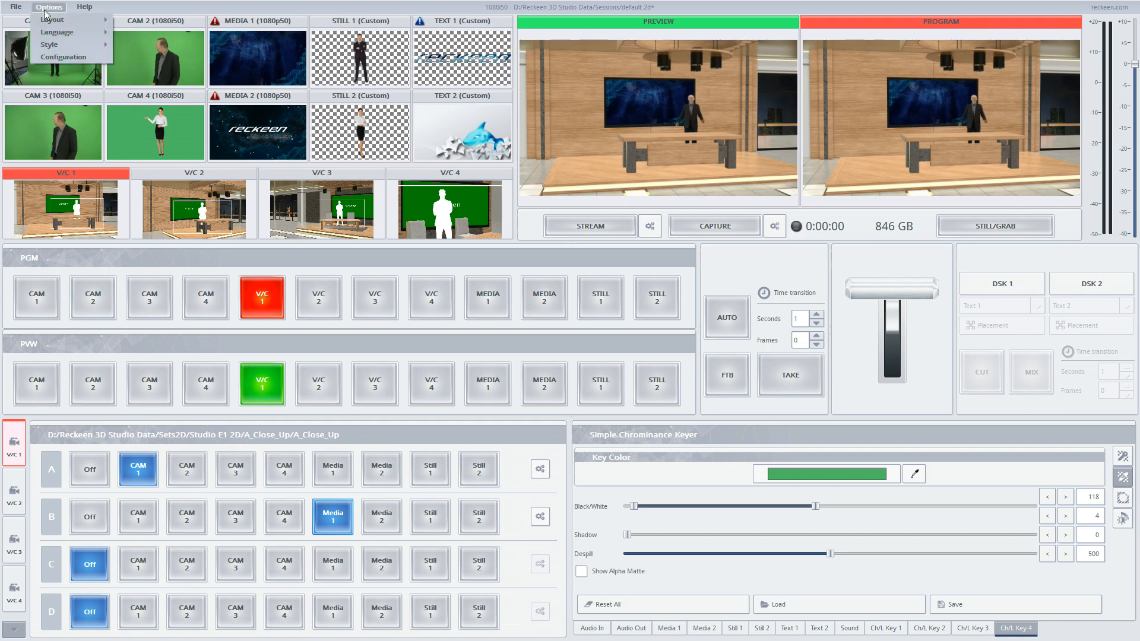
left_click(56, 57)
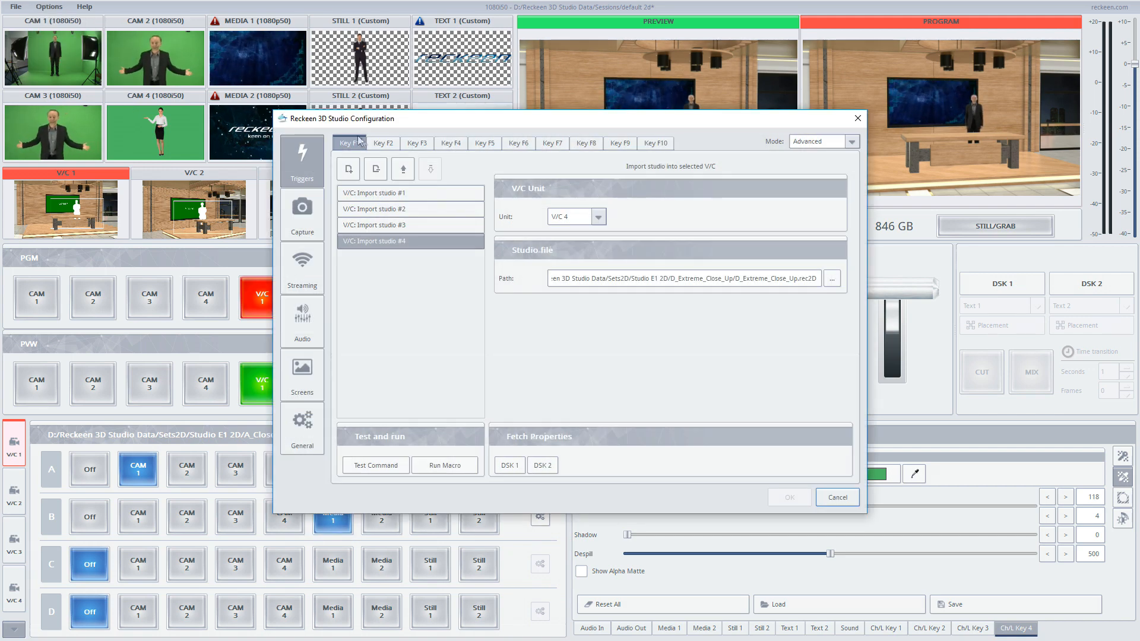
left_click(377, 145)
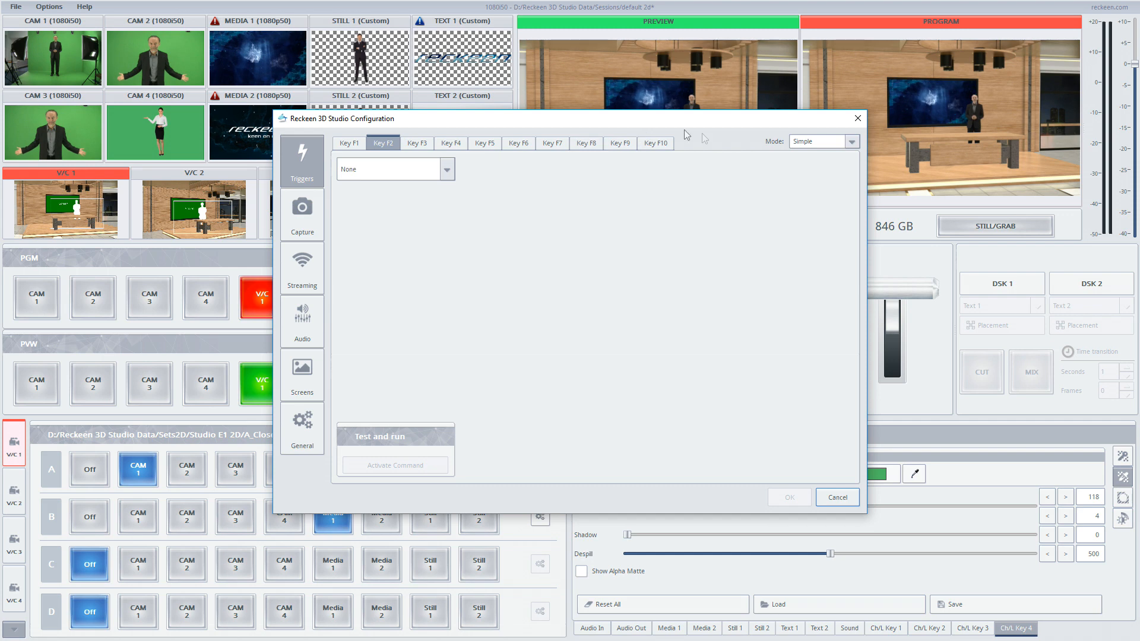
left_click(822, 142)
left_click(819, 155)
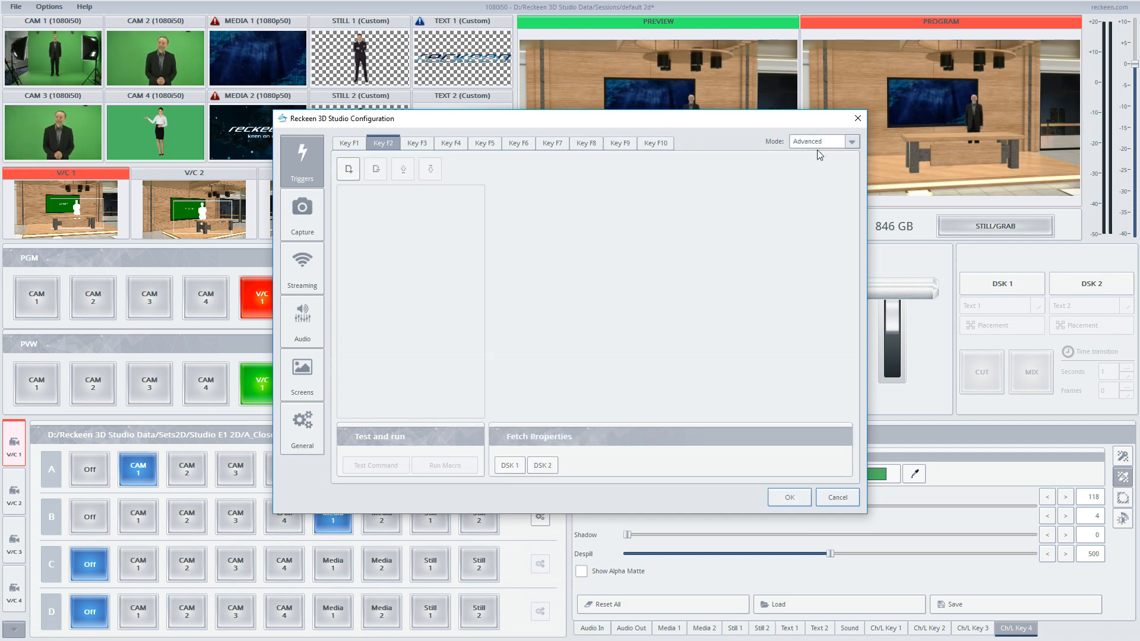
- Add a V/C: Set Bus B Source command to the Key F2 macro
left_click(349, 168)
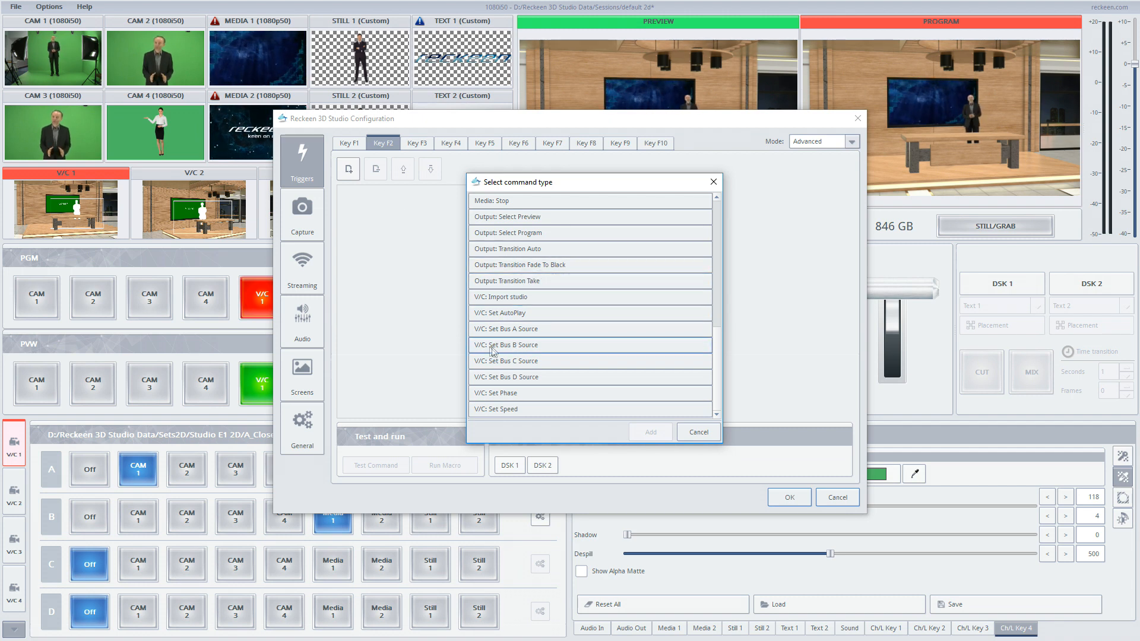
left_click(521, 347)
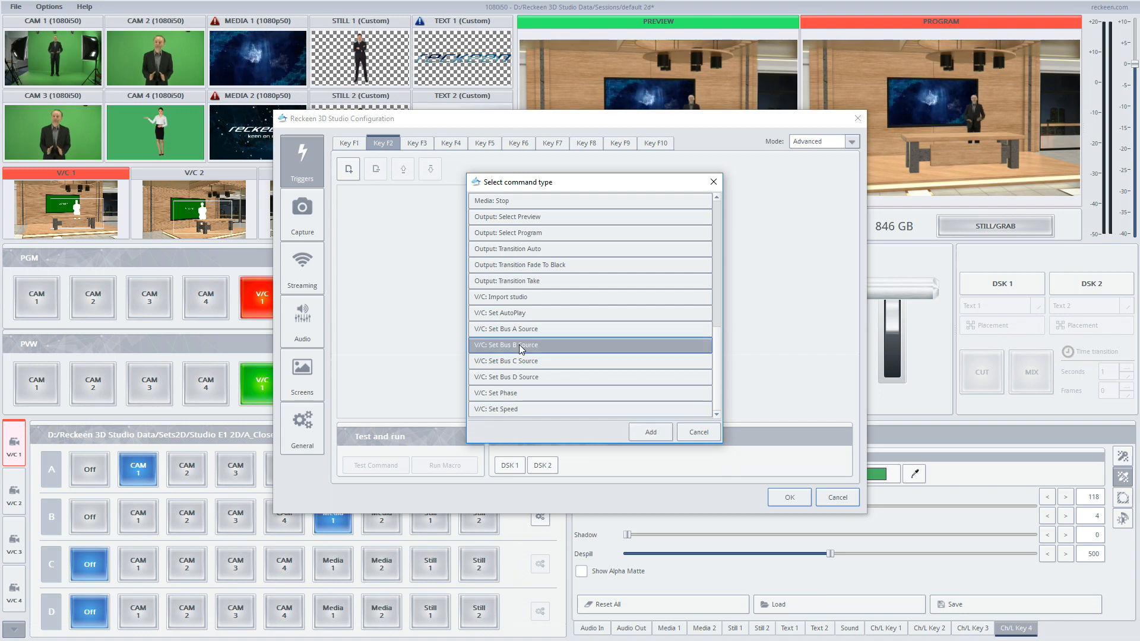
double_click(521, 345)
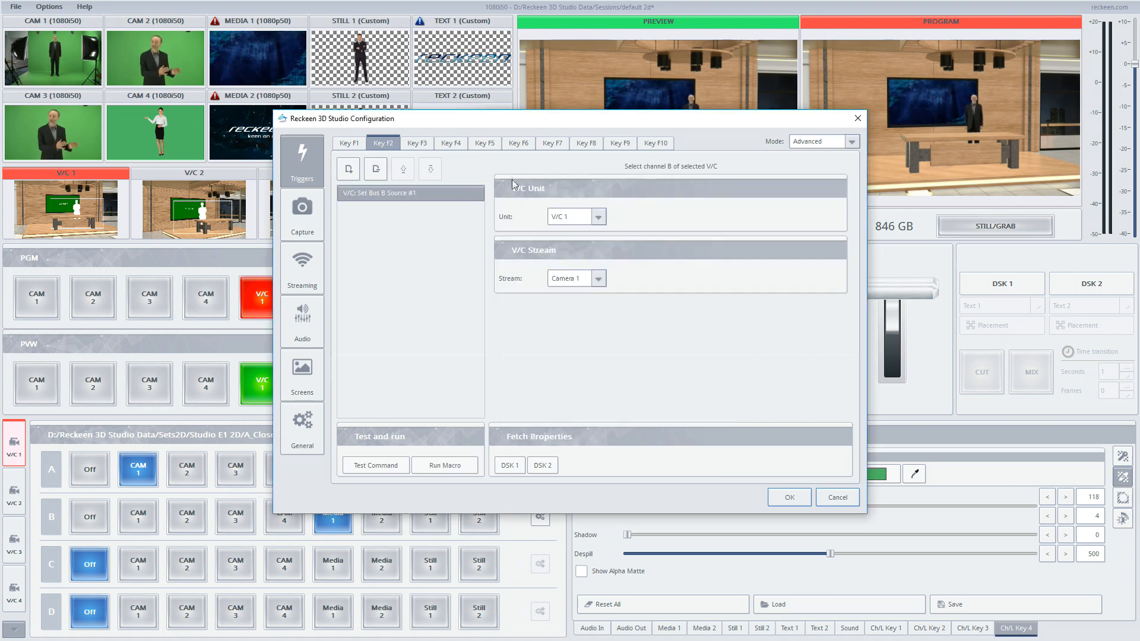
- Set the command's unit to V/C 1 and its stream to Media 2, and apply the configuration
left_click_drag(506, 118, 615, 158)
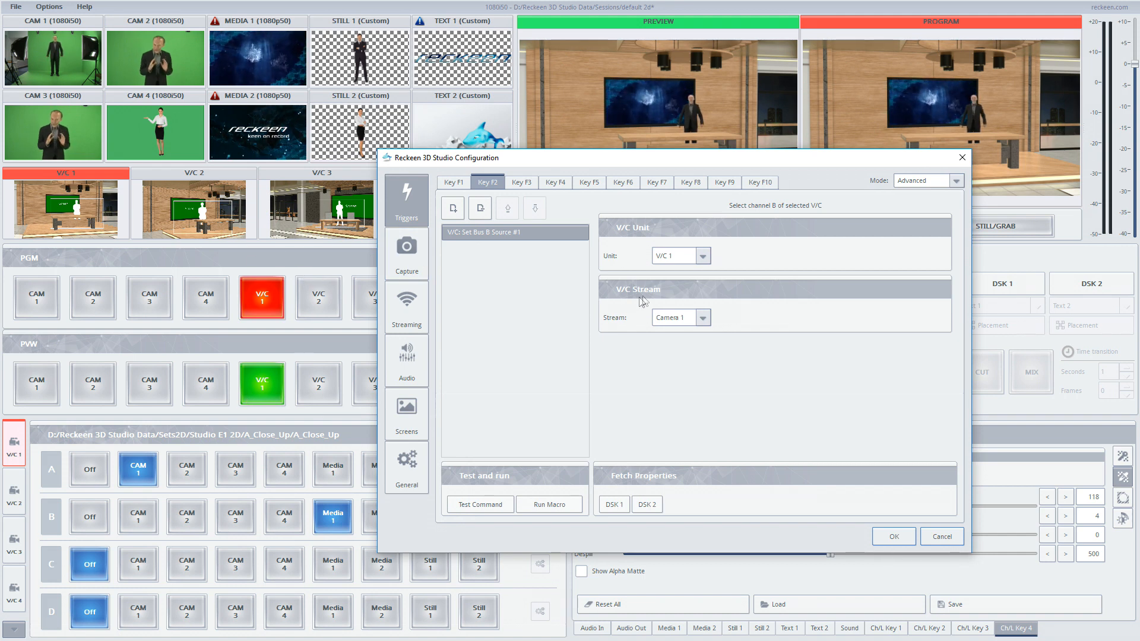
left_click(695, 259)
left_click(665, 254)
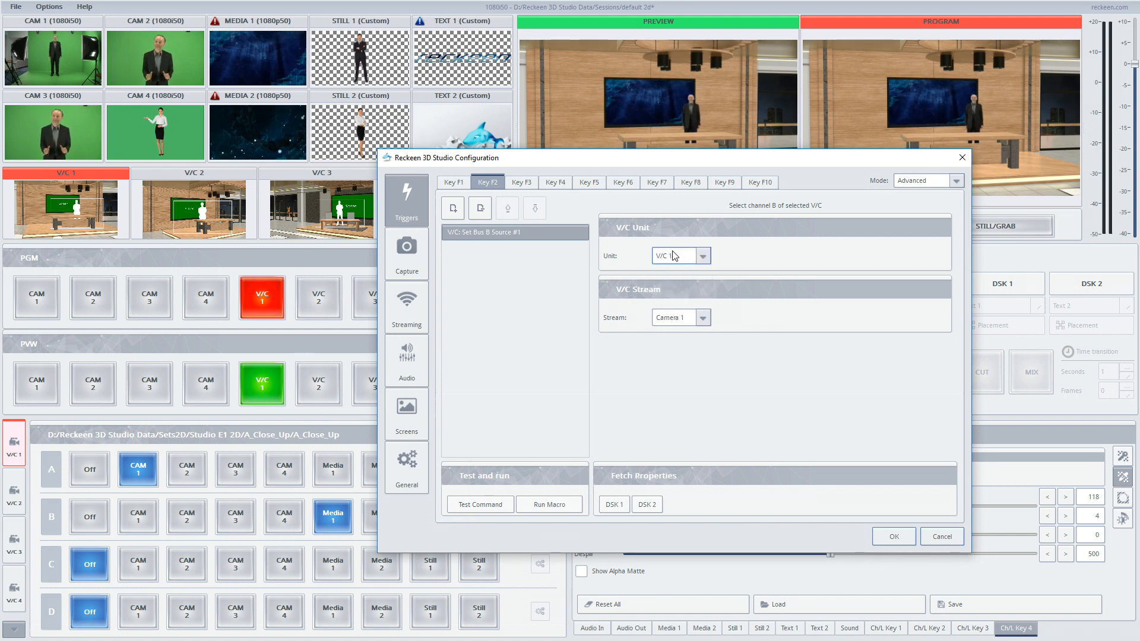
left_click(676, 320)
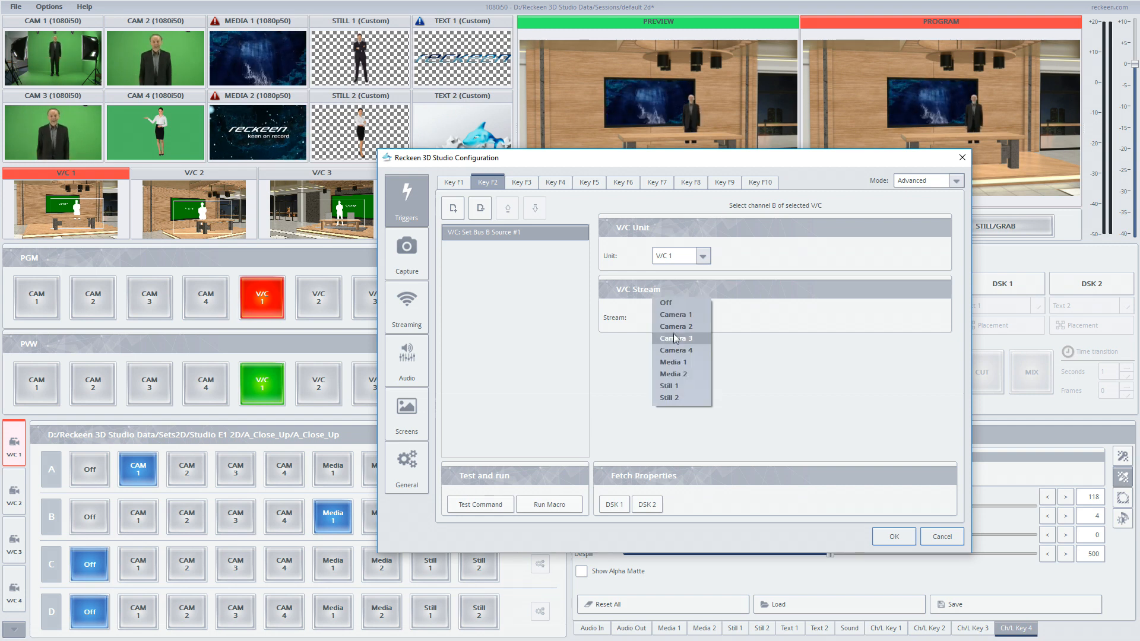
left_click(673, 375)
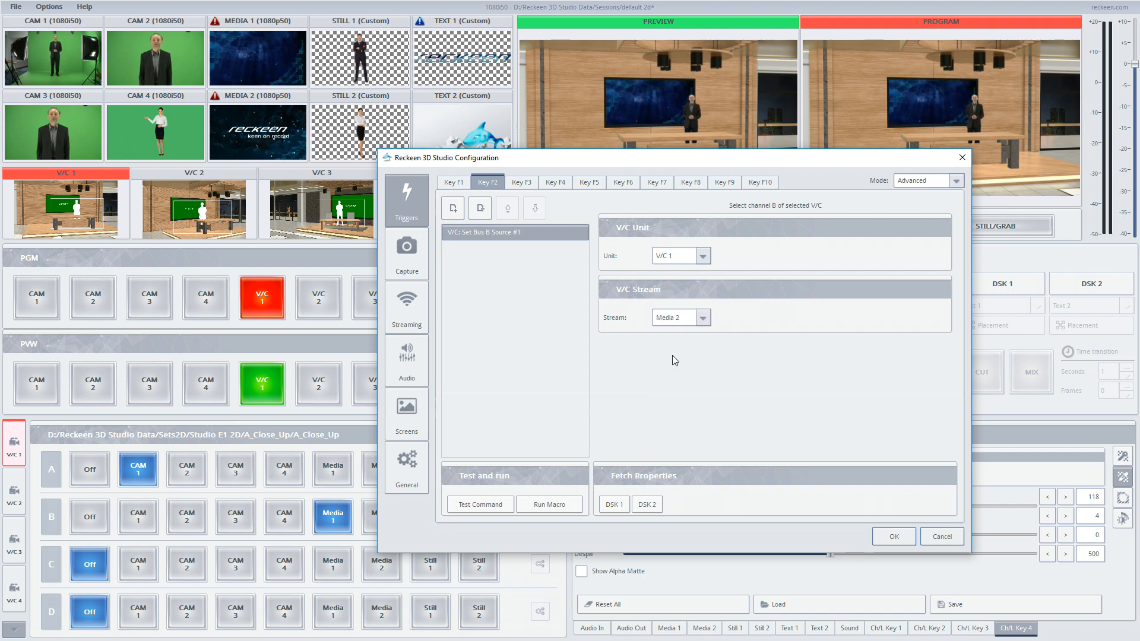
left_click(887, 539)
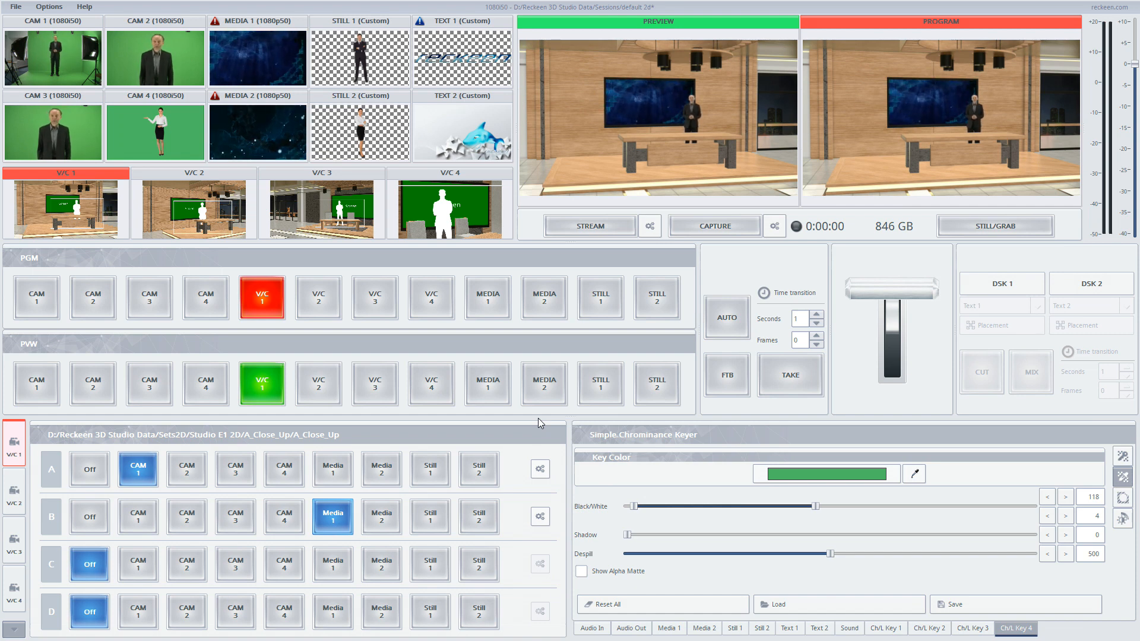
- Run the Key F2 macro to test it, then switch V/C 1's input B back to Media 1
key("2")
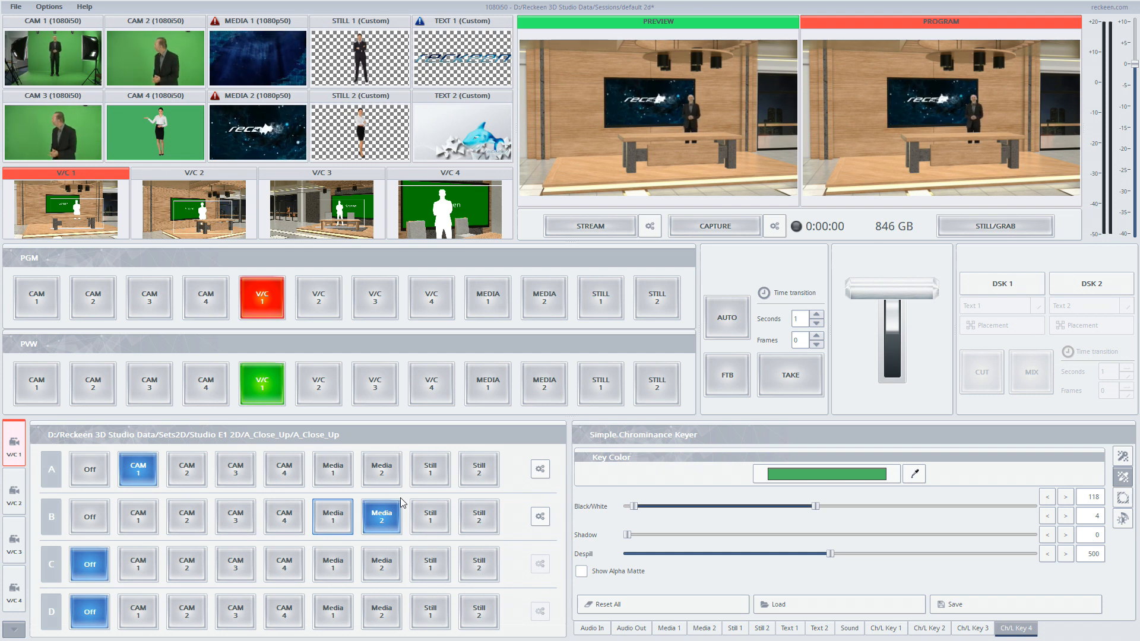
left_click(333, 515)
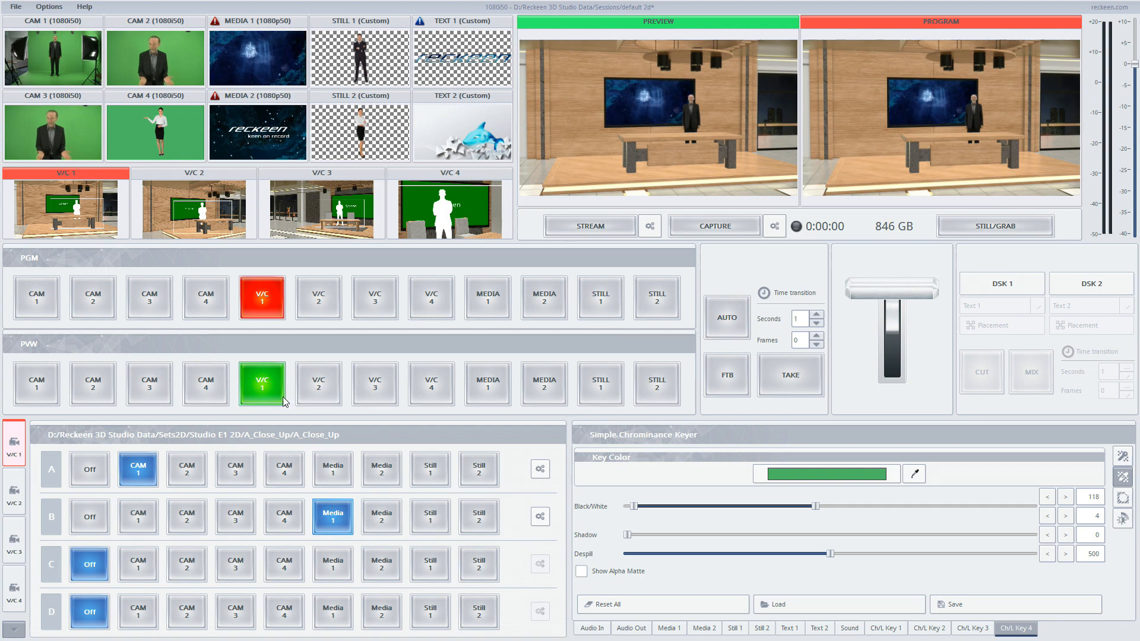
- Open V/C 1's phase view and step through its four camera phases, ending on Phase 2
left_click(12, 630)
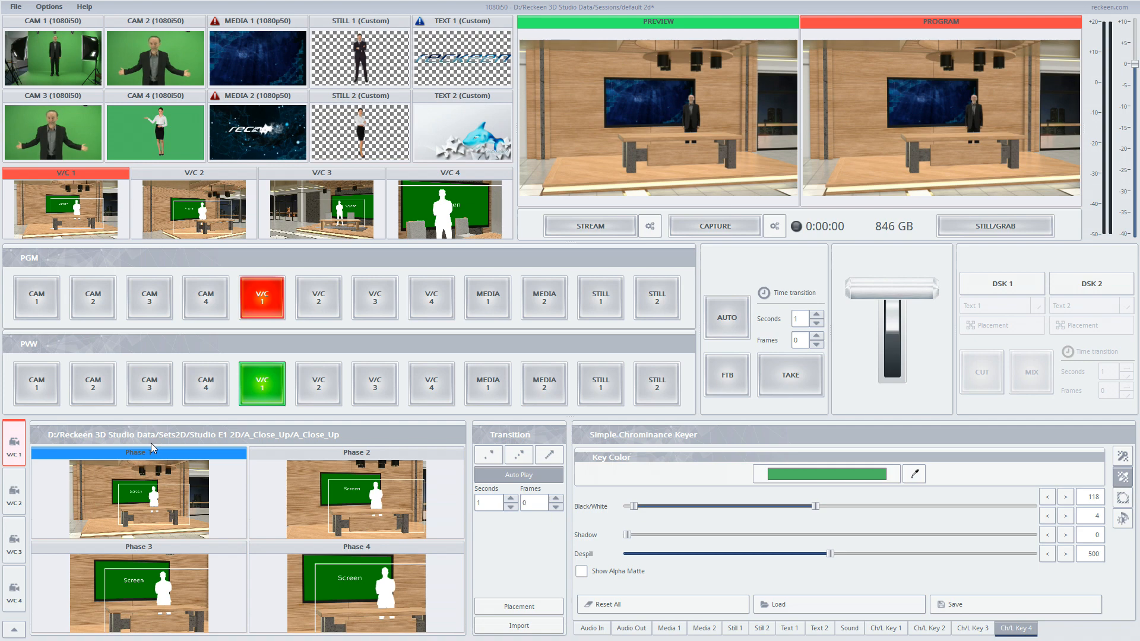
left_click(314, 469)
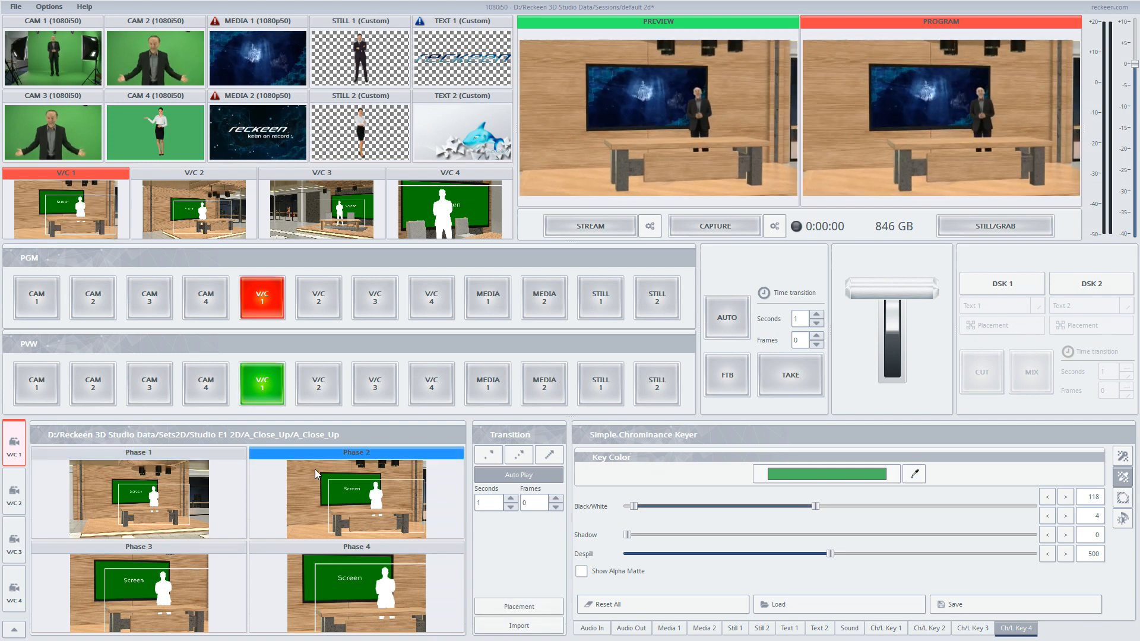
left_click(203, 582)
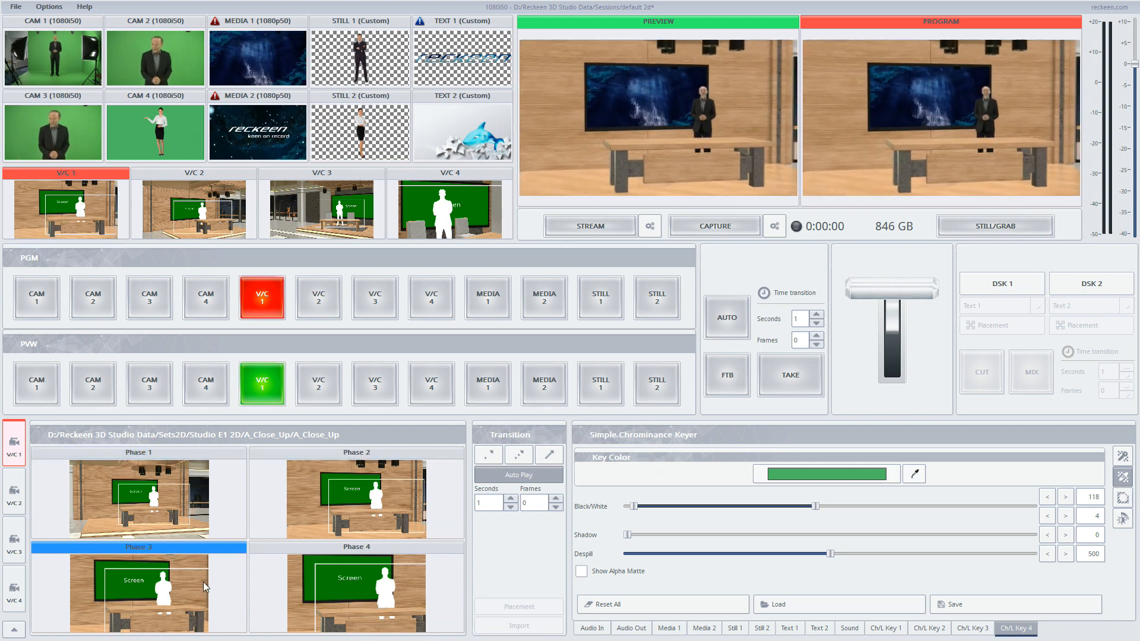
left_click(318, 579)
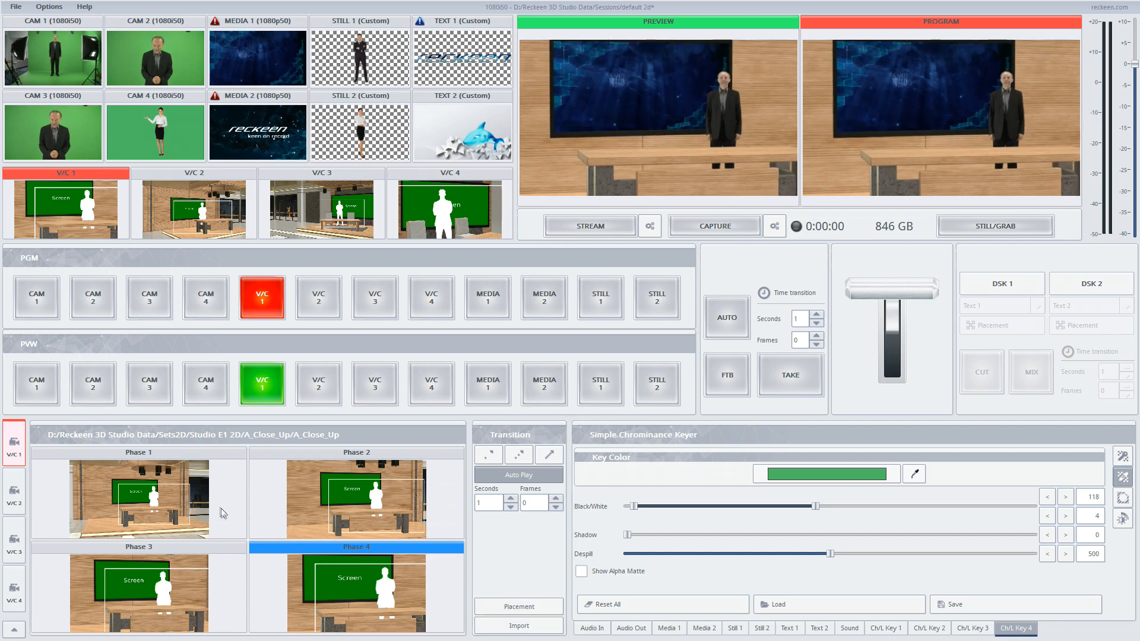
left_click(206, 505)
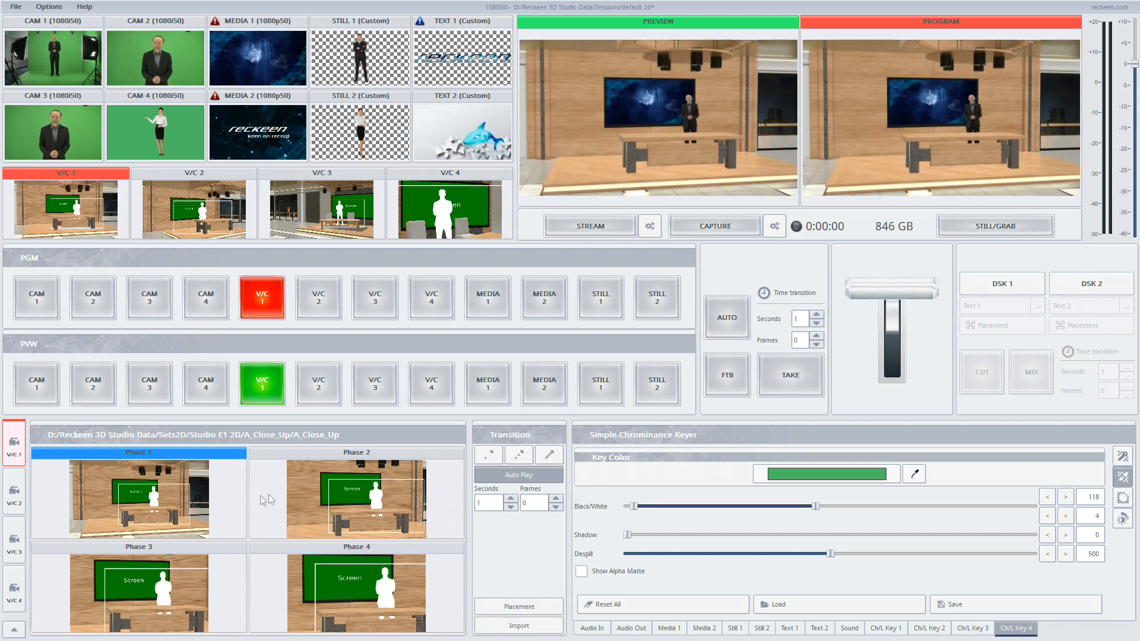
left_click(312, 487)
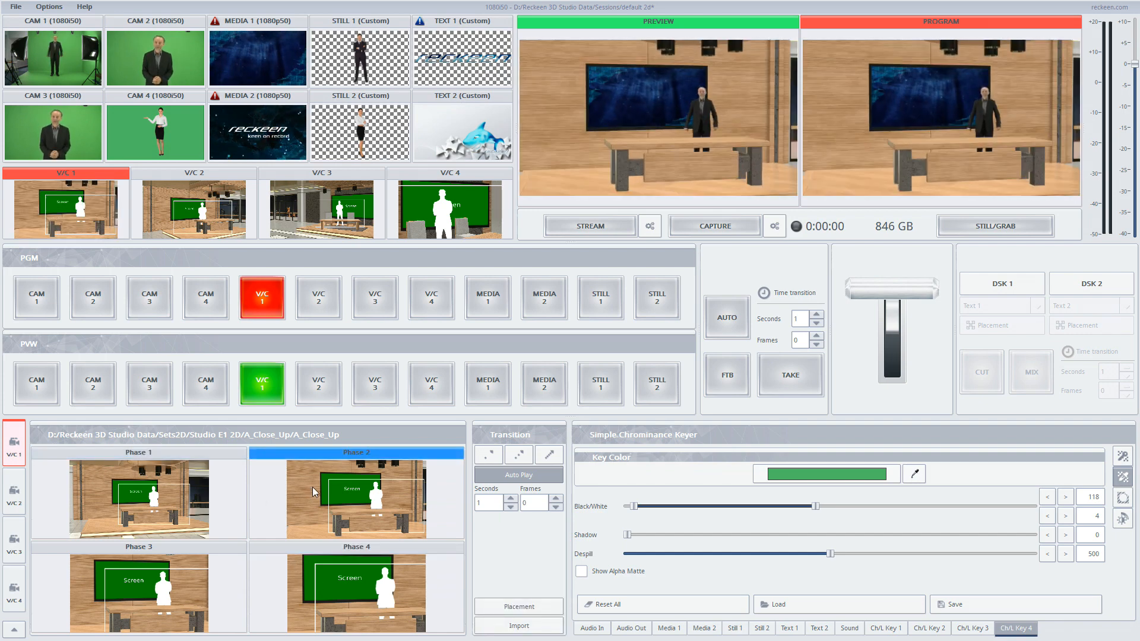
left_click(325, 565)
left_click(205, 572)
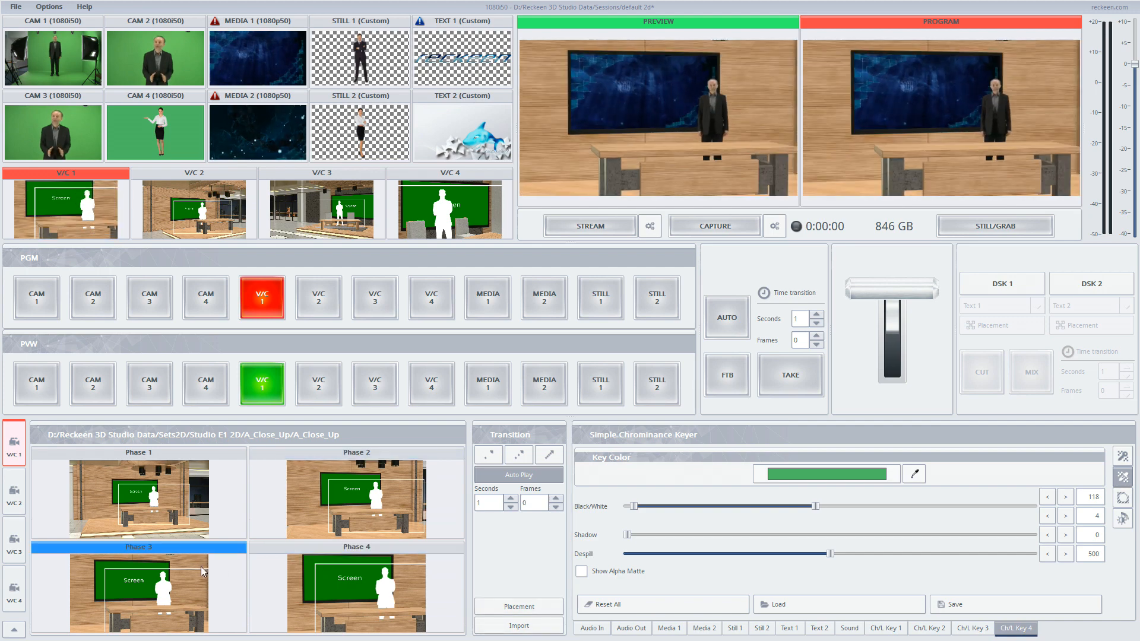
left_click(195, 513)
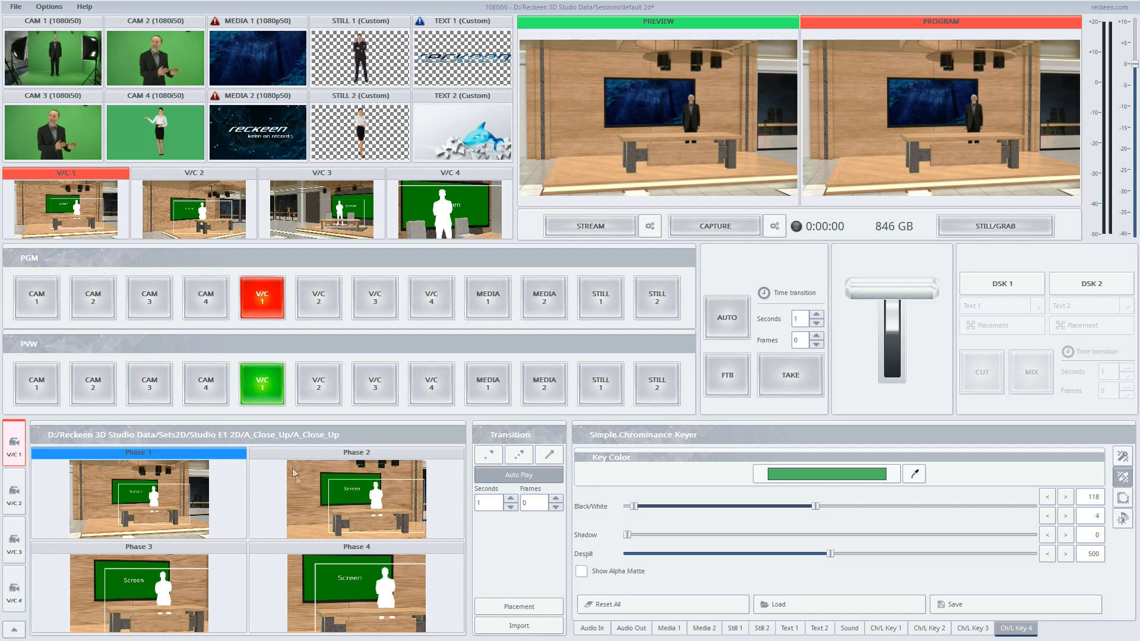
left_click(364, 465)
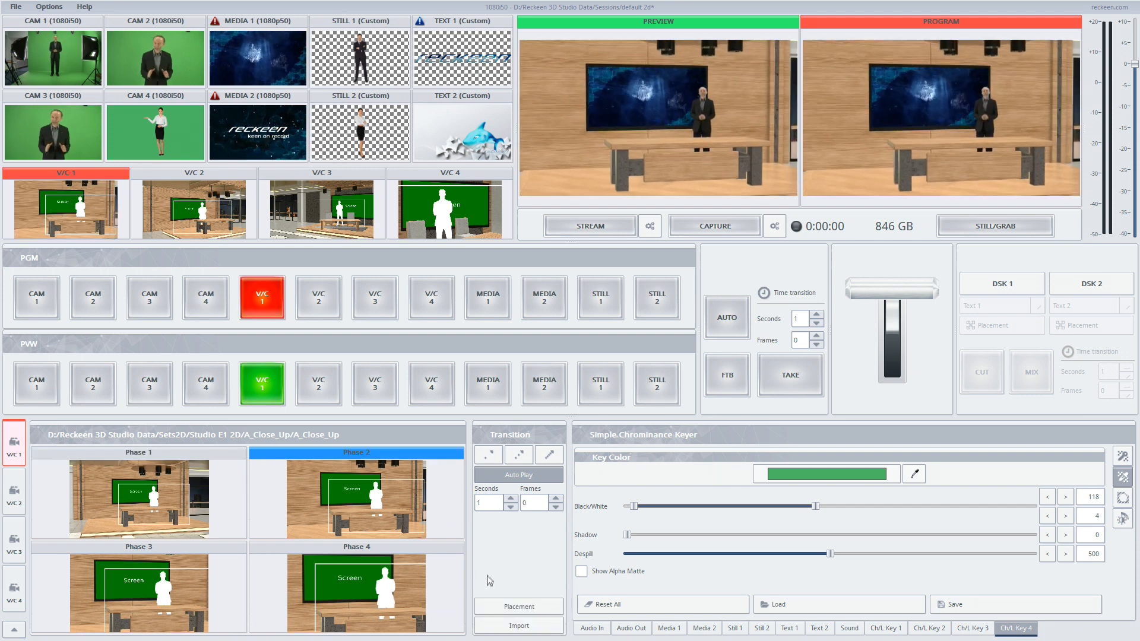
- Adjust V/C 1's Phase 2 placement to about X 99, Y 2.37 and zoom 54, then close the placement window
left_click(504, 604)
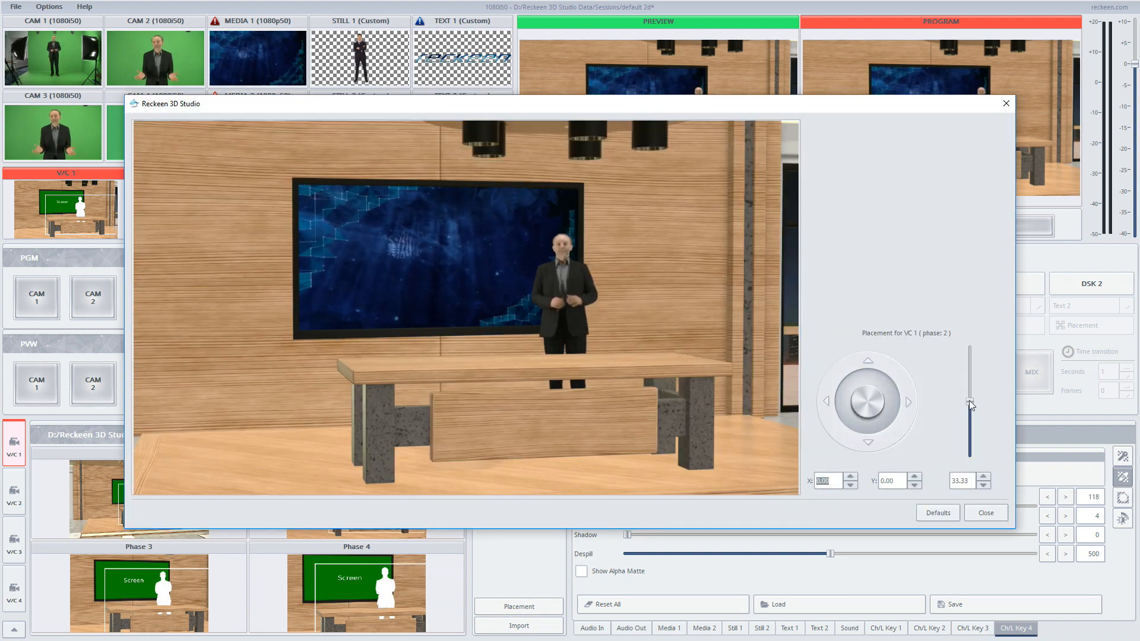
mouse_move(969, 402)
left_mouse_down()
mouse_move(969, 359)
mouse_move(962, 402)
left_mouse_up()
left_click_drag(867, 403, 877, 402)
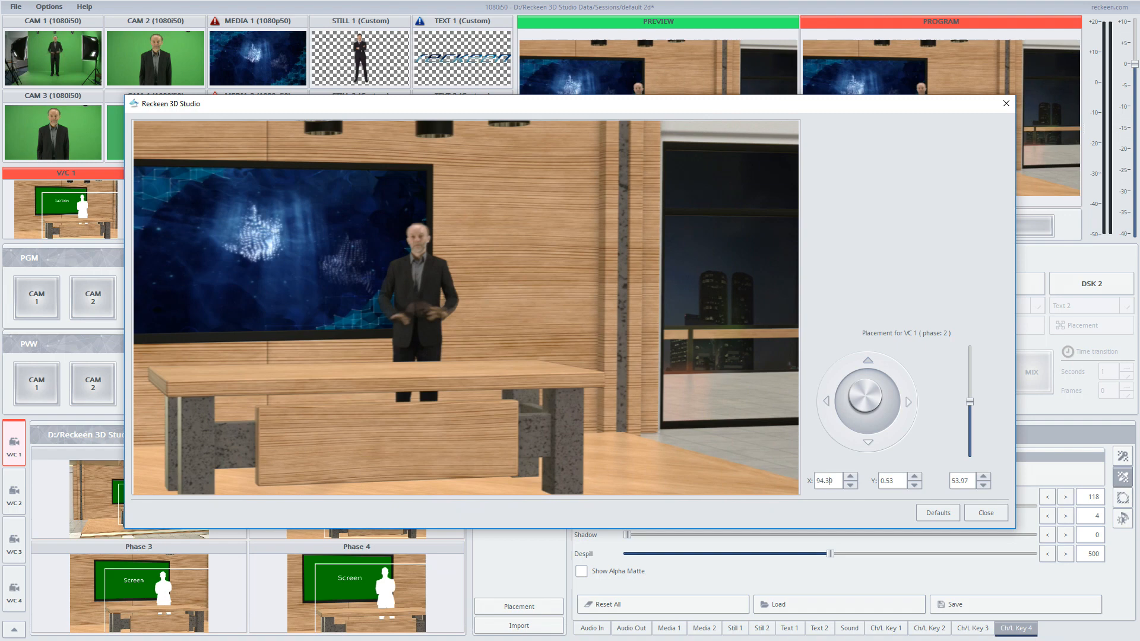
left_click(986, 513)
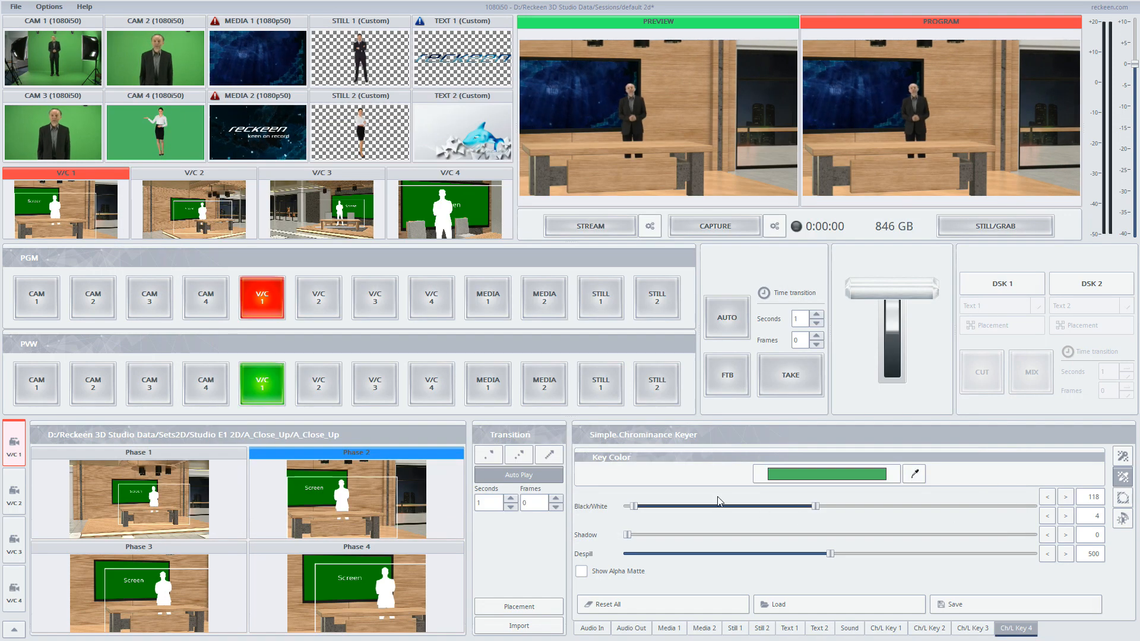
left_click(185, 492)
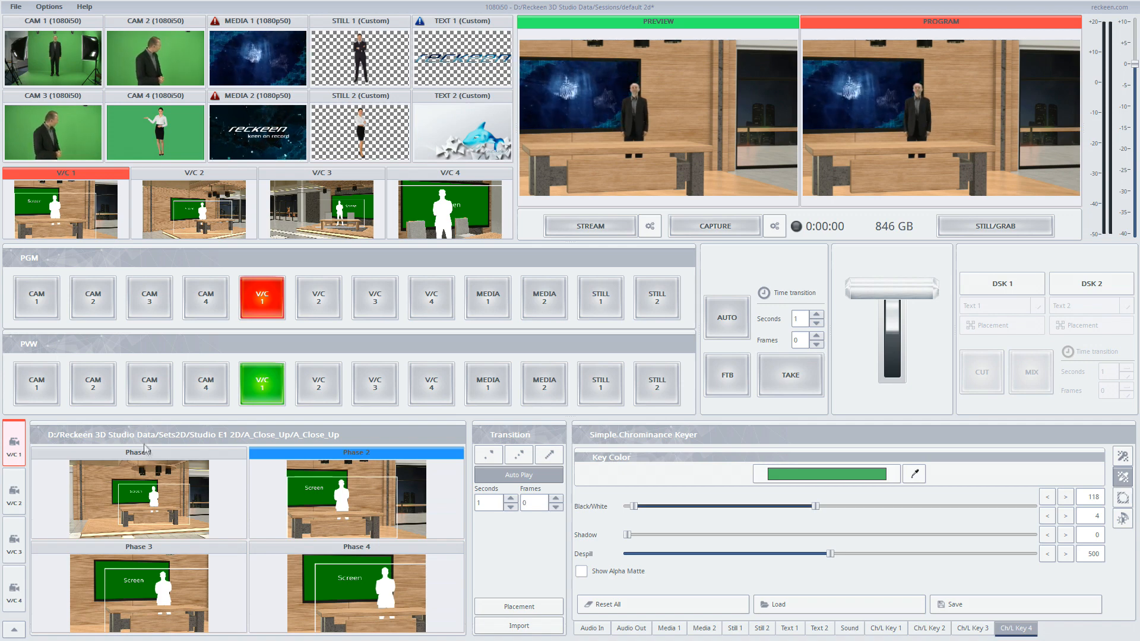
- Return V/C 1 to Phase 1 and open the Key F3 macro in the configuration in Advanced mode
left_click(159, 471)
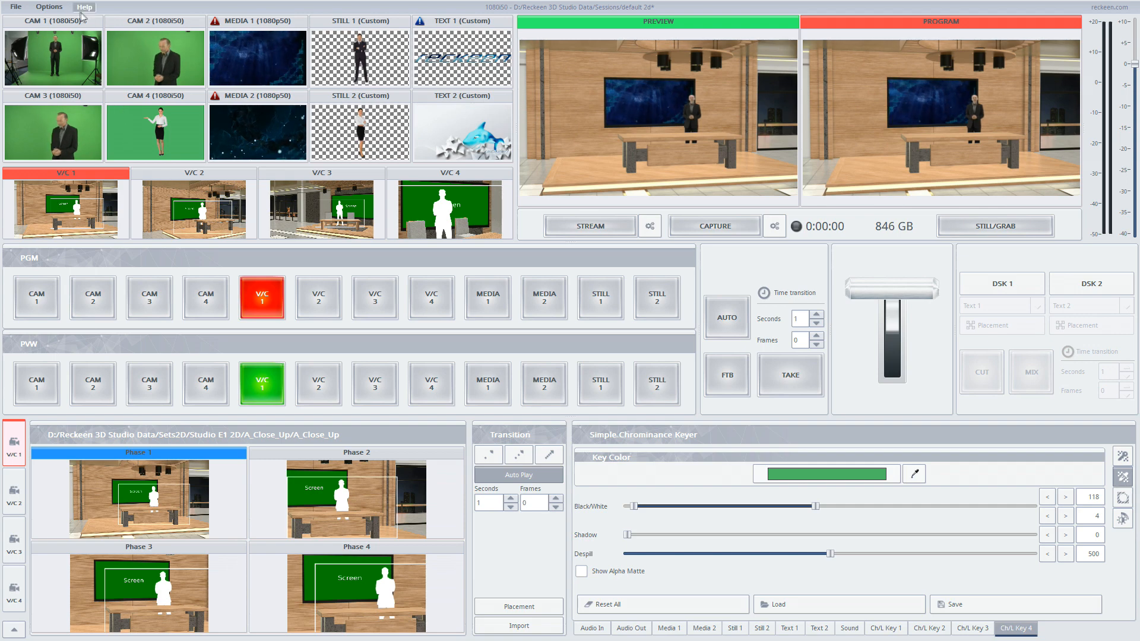
left_click(48, 7)
left_click(57, 56)
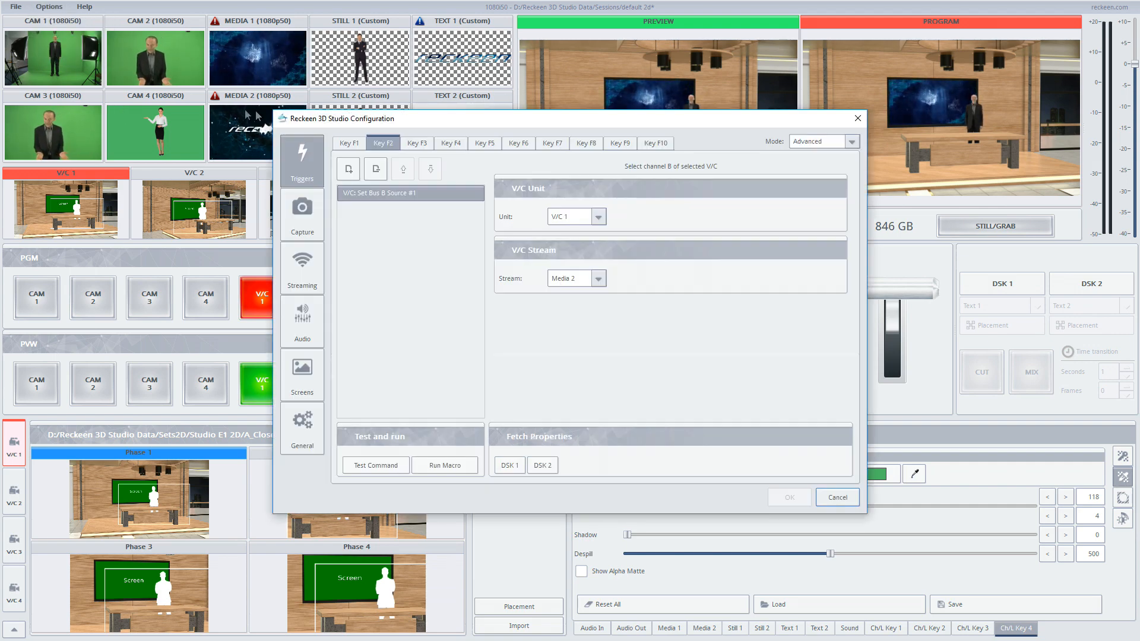
left_click(415, 146)
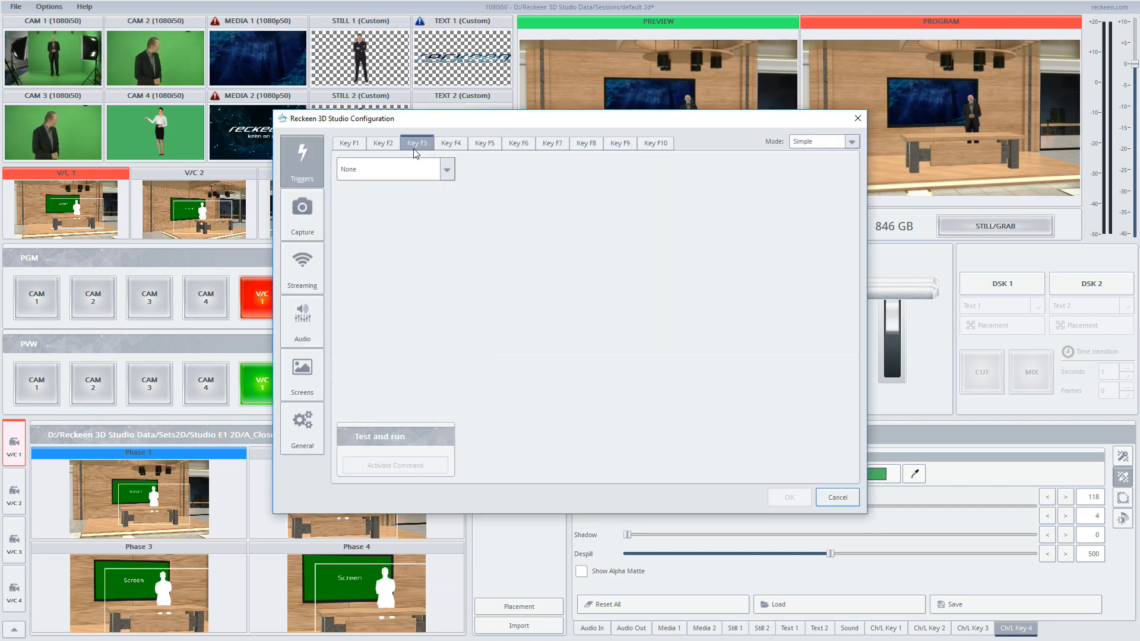
left_click(811, 146)
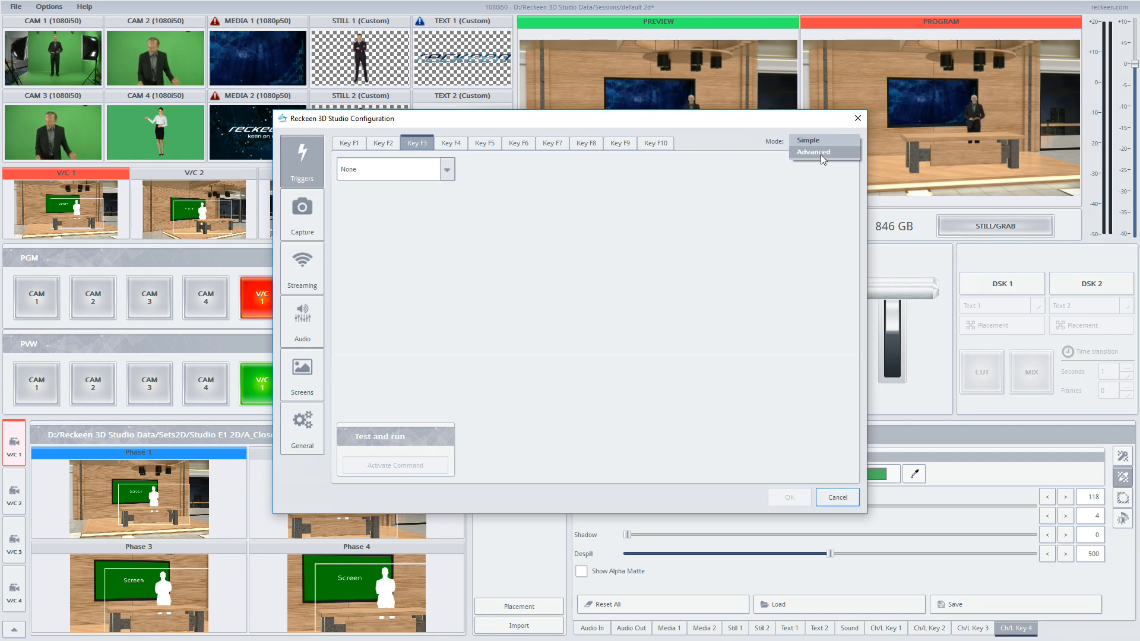
left_click(821, 154)
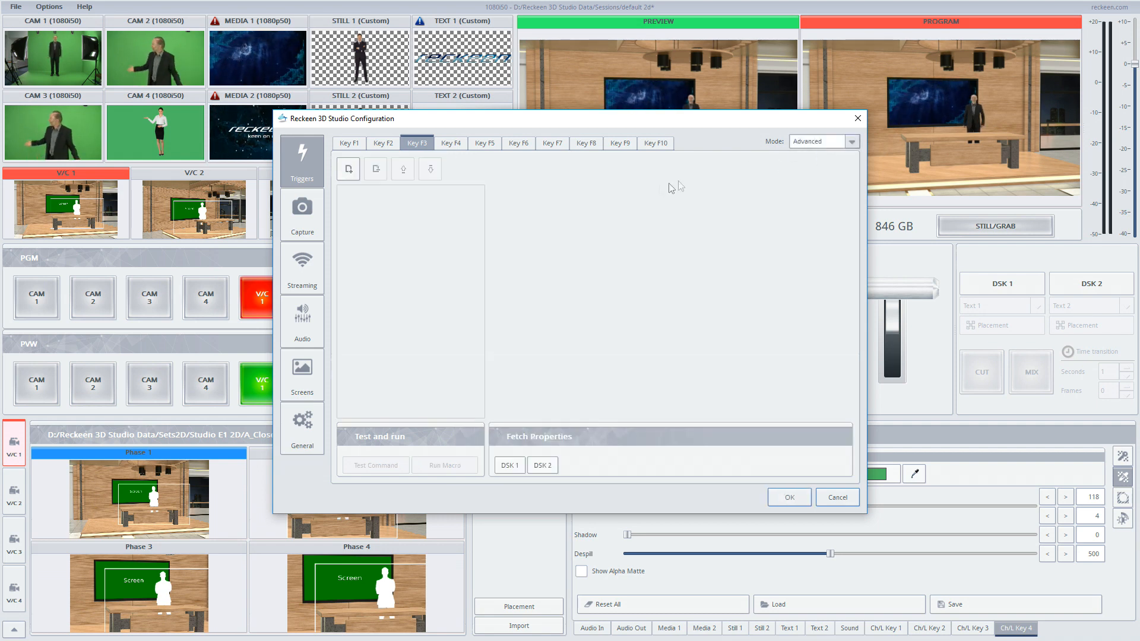
- Add a V/C: Set AutoPlay command to the Key F3 macro with AutoPlay enabled for V/C 1
left_click(348, 170)
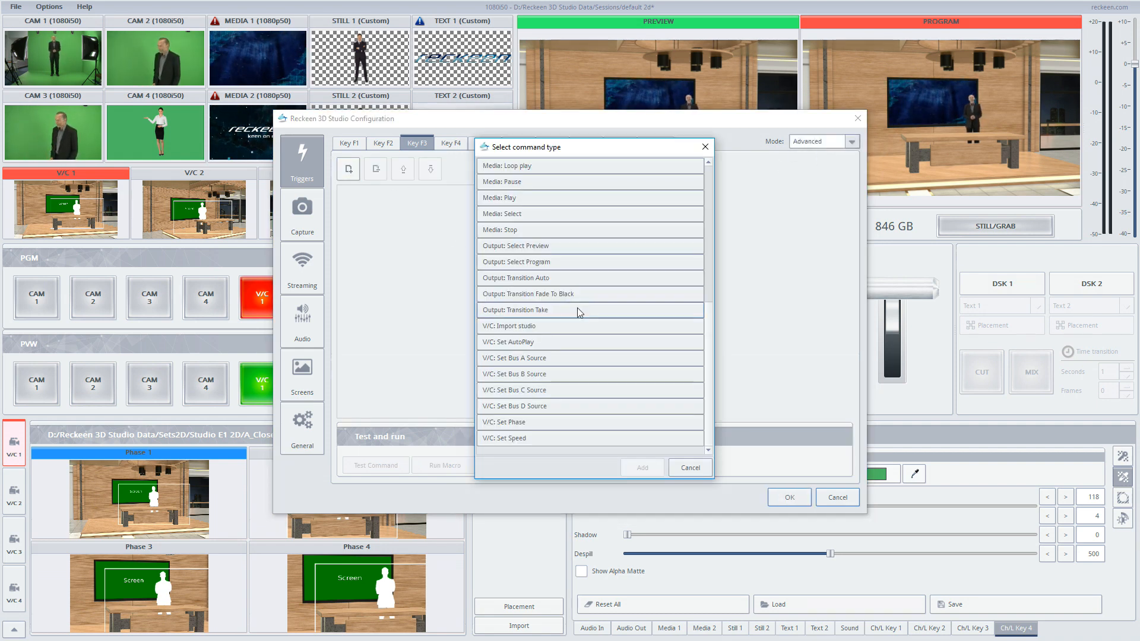
left_click(505, 345)
double_click(522, 347)
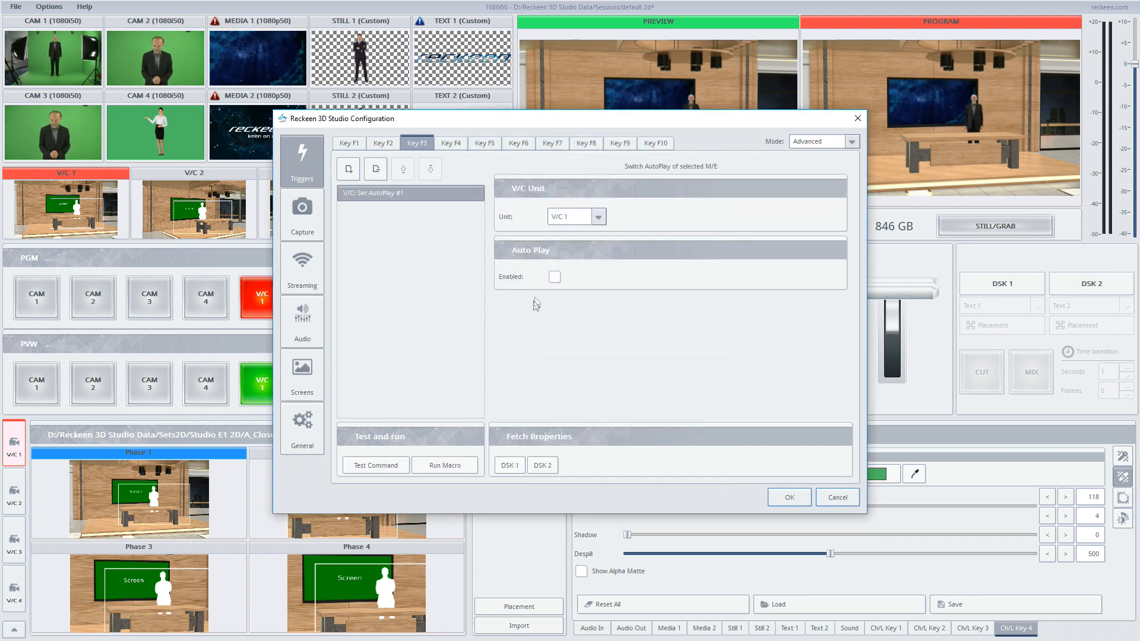
left_click(556, 220)
left_click(559, 219)
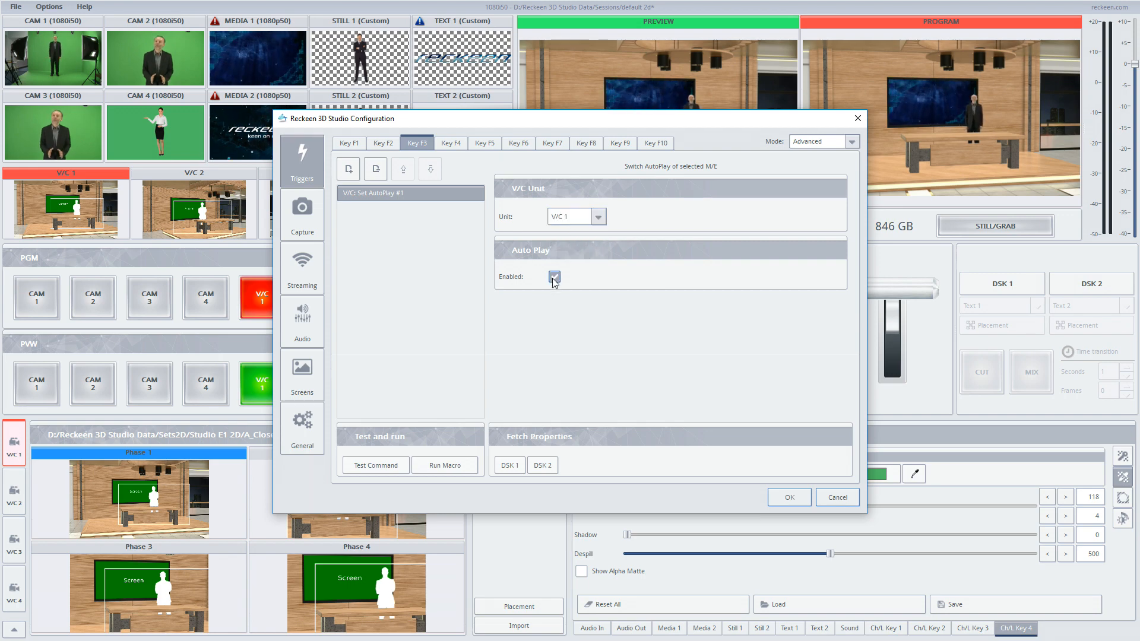
- Add a V/C: Set Speed command to the Key F3 macro for V/C 1
left_click_drag(525, 123, 706, 168)
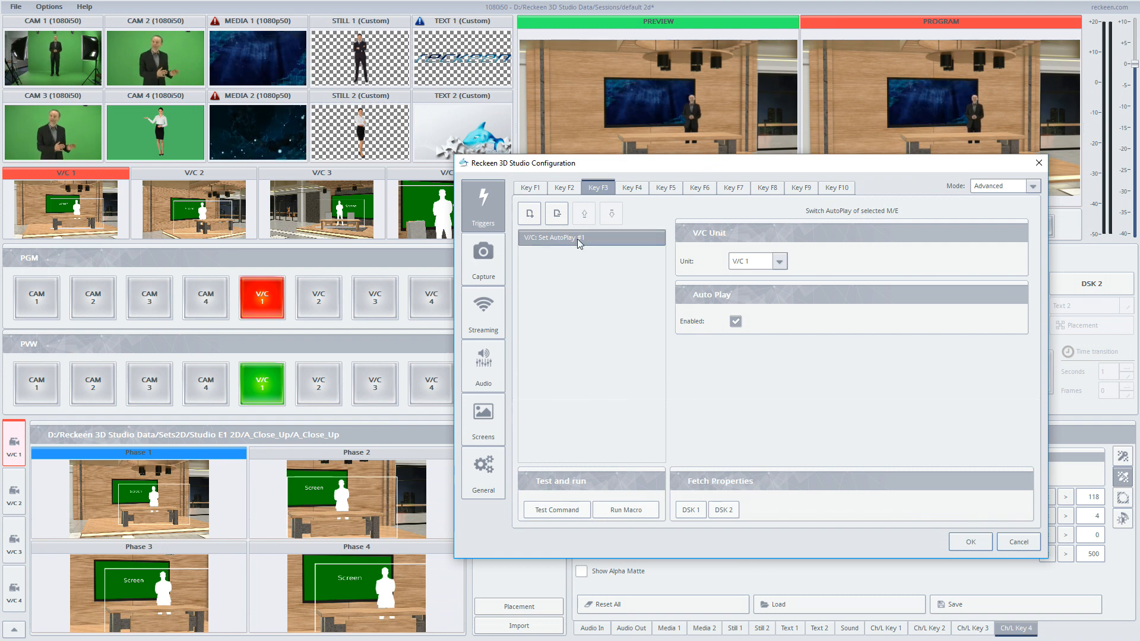
left_click(530, 217)
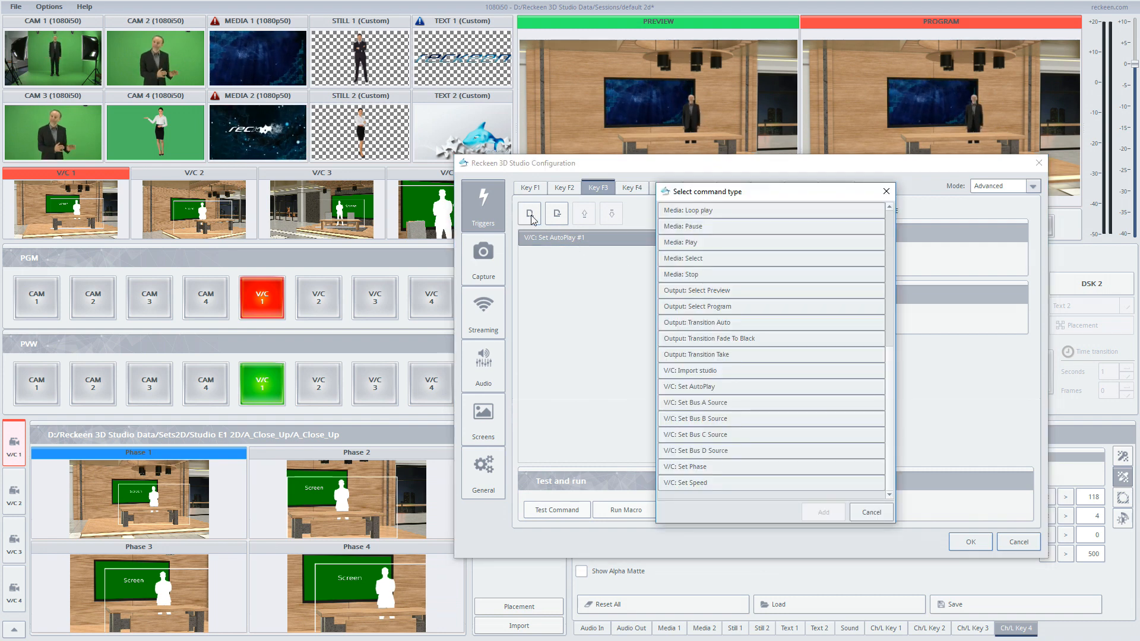
left_click(674, 486)
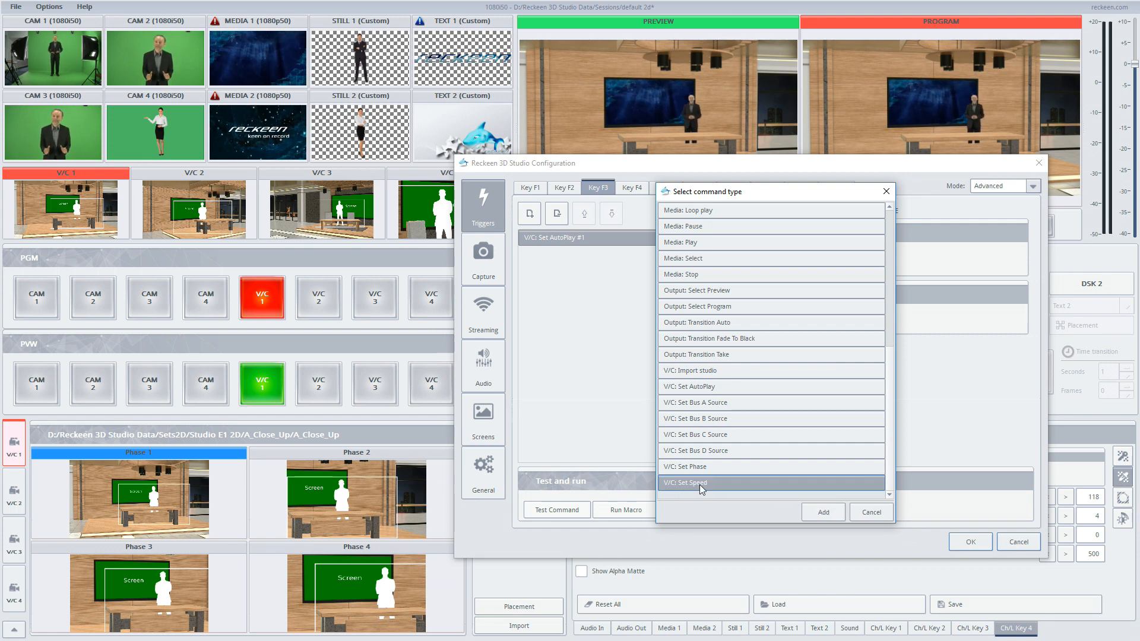
double_click(699, 483)
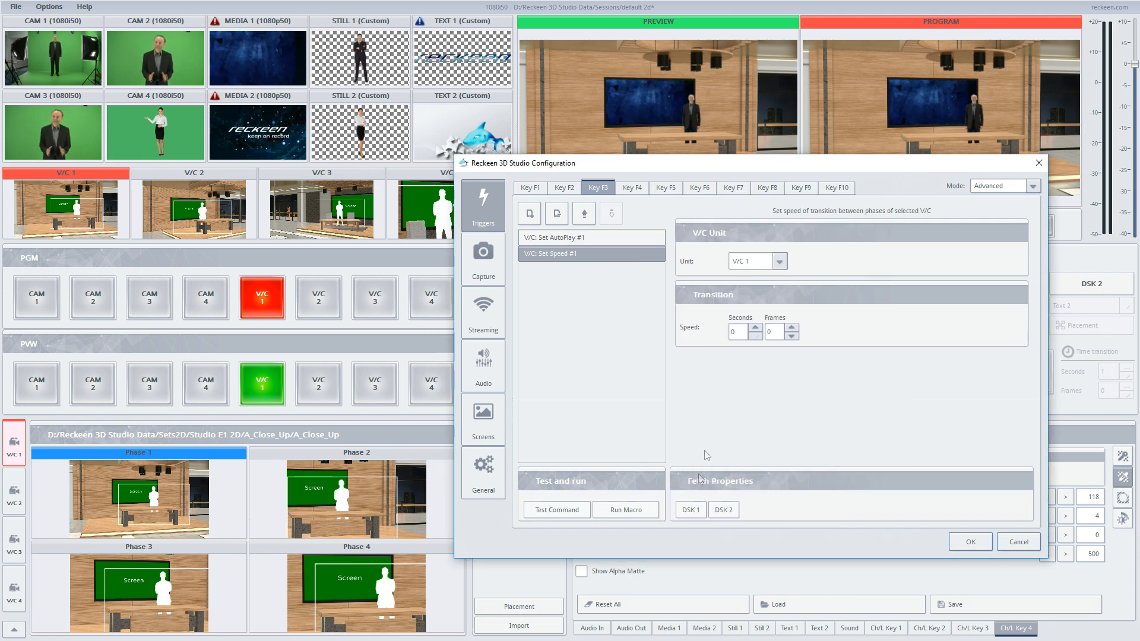
left_click(731, 327)
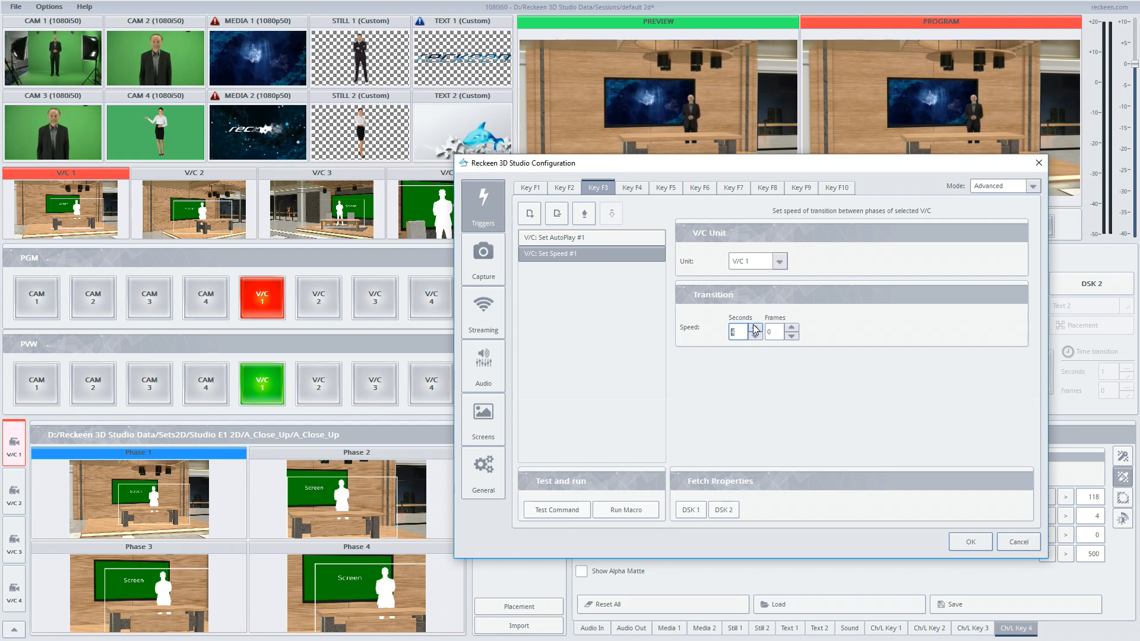
- Add a V/C: Set Phase command to Key F3 with Phase 2 selected, and apply the configuration
left_click(530, 213)
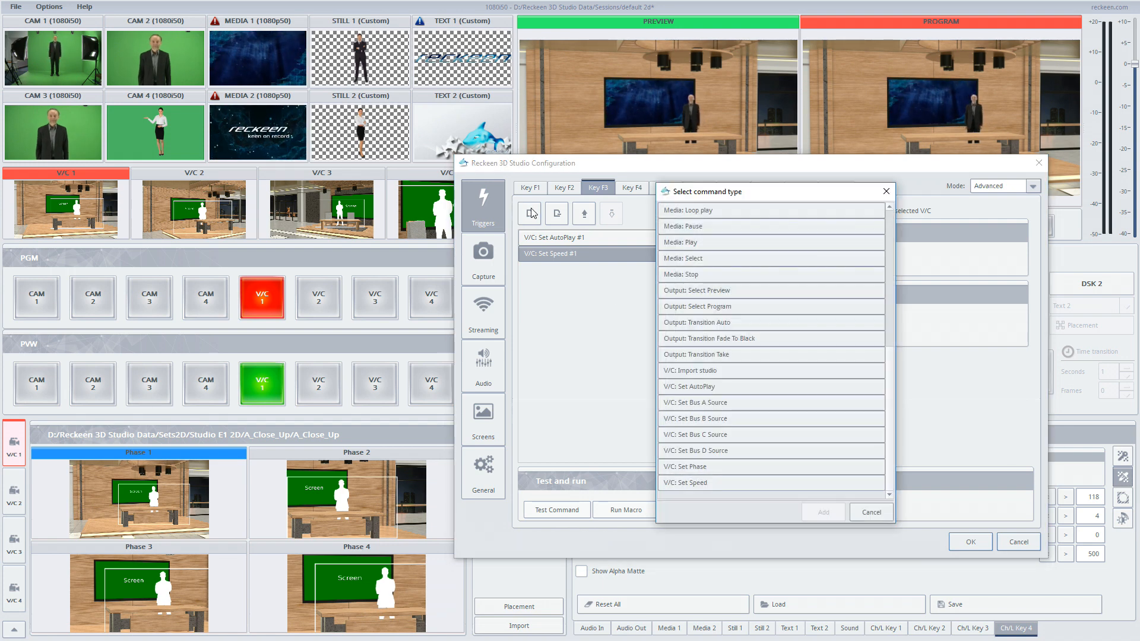
left_click(696, 467)
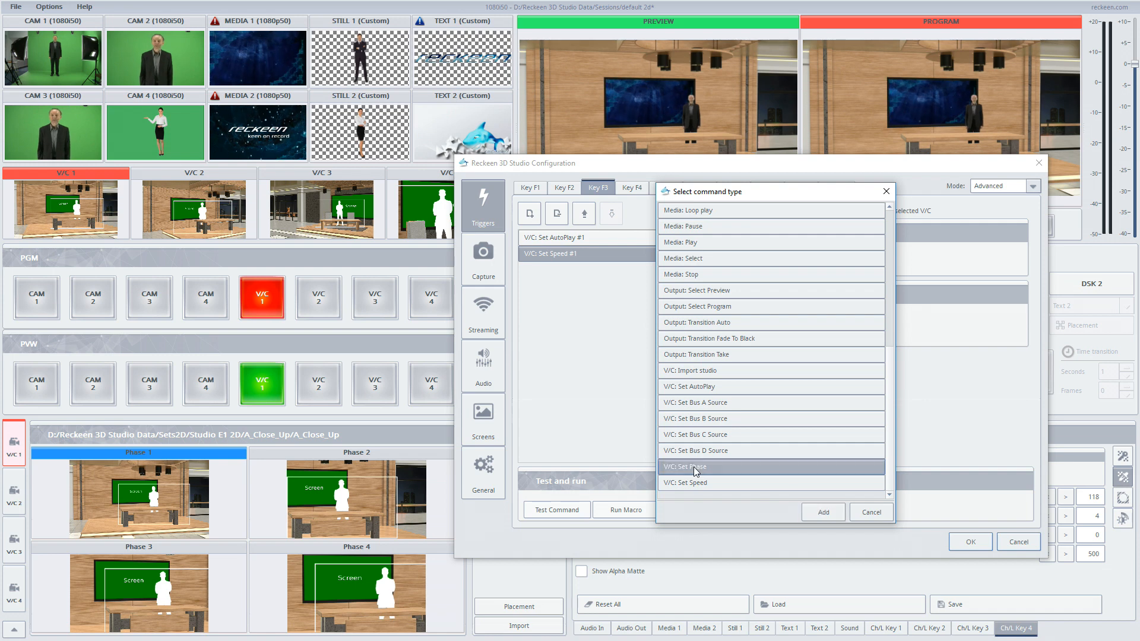
double_click(693, 466)
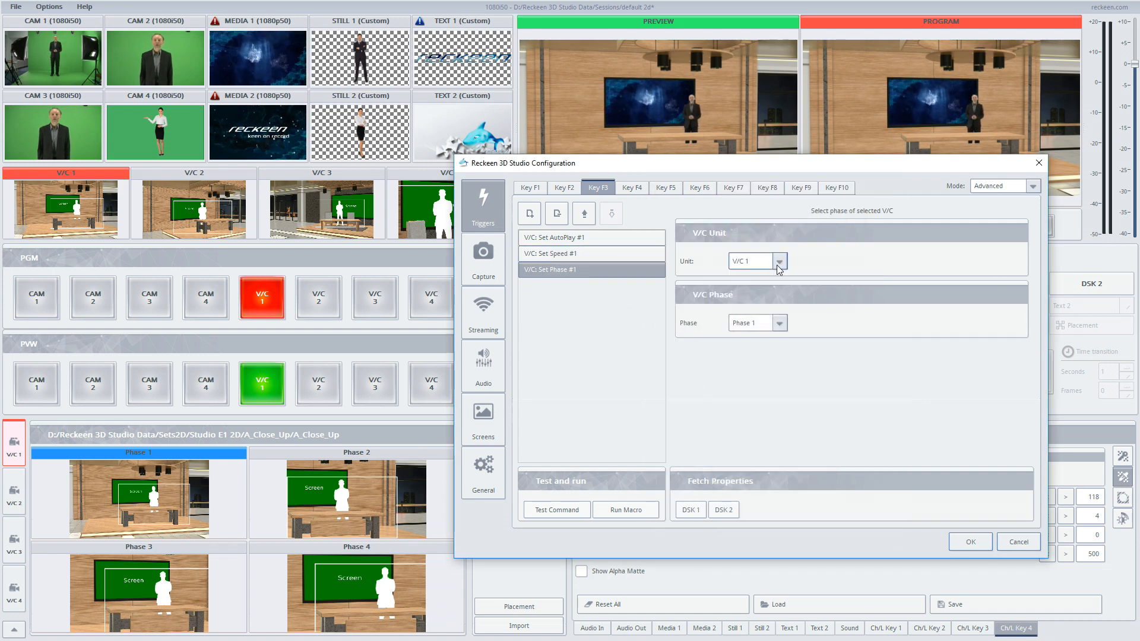
left_click(745, 323)
left_click(754, 334)
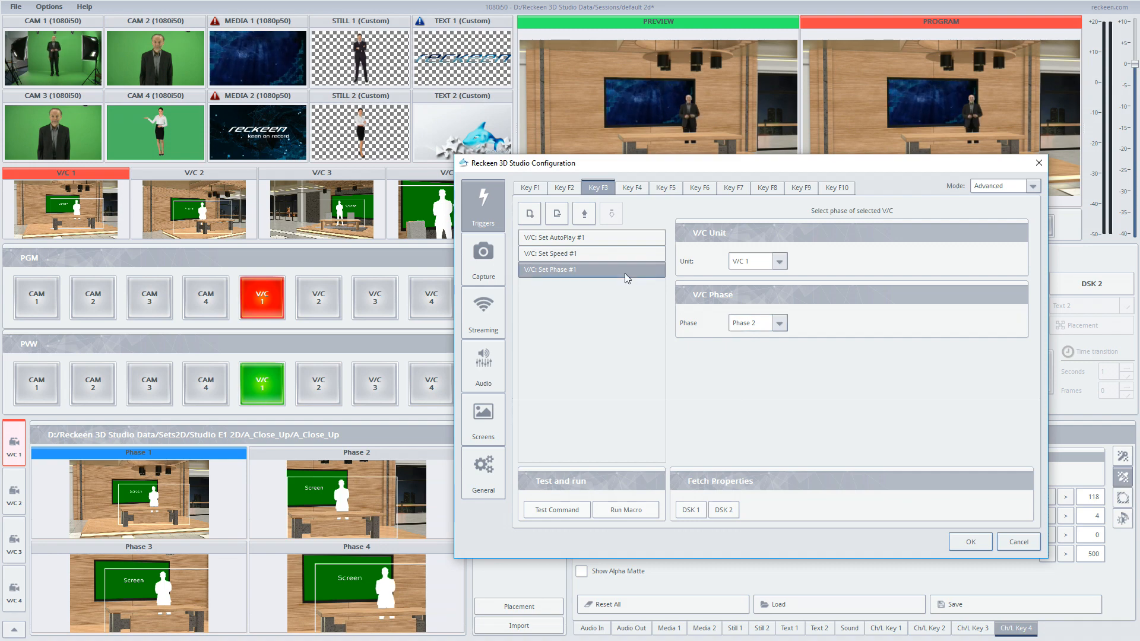
left_click(964, 541)
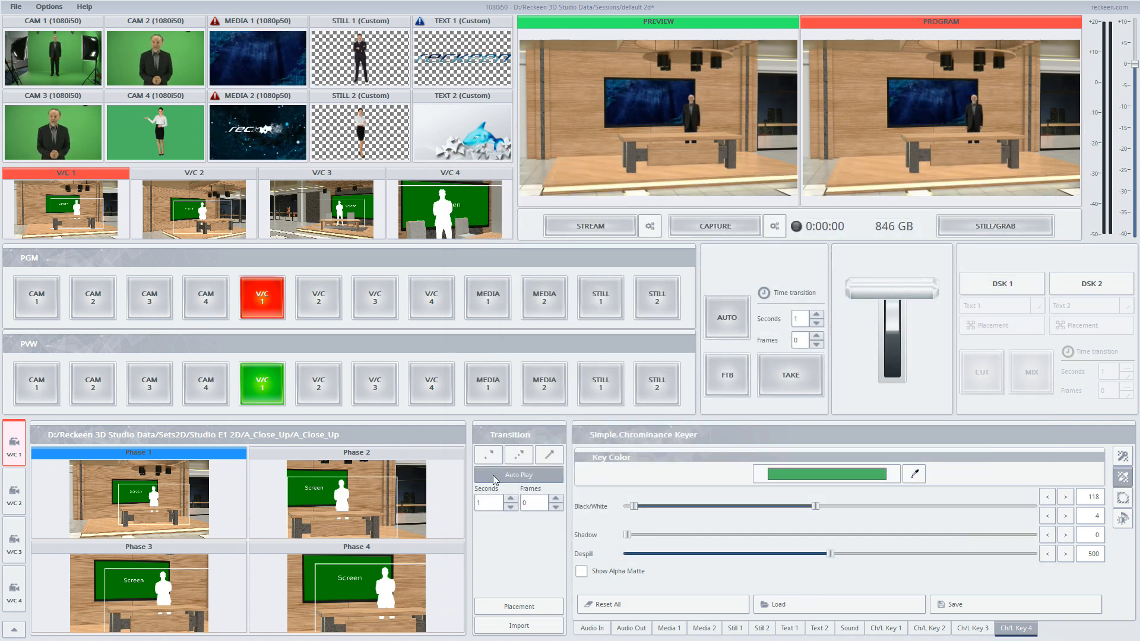
- Test V/C 1's Auto Play transitions by switching between Phase 2 and Phase 1 and triggering the macro
left_click(514, 478)
left_click(366, 488)
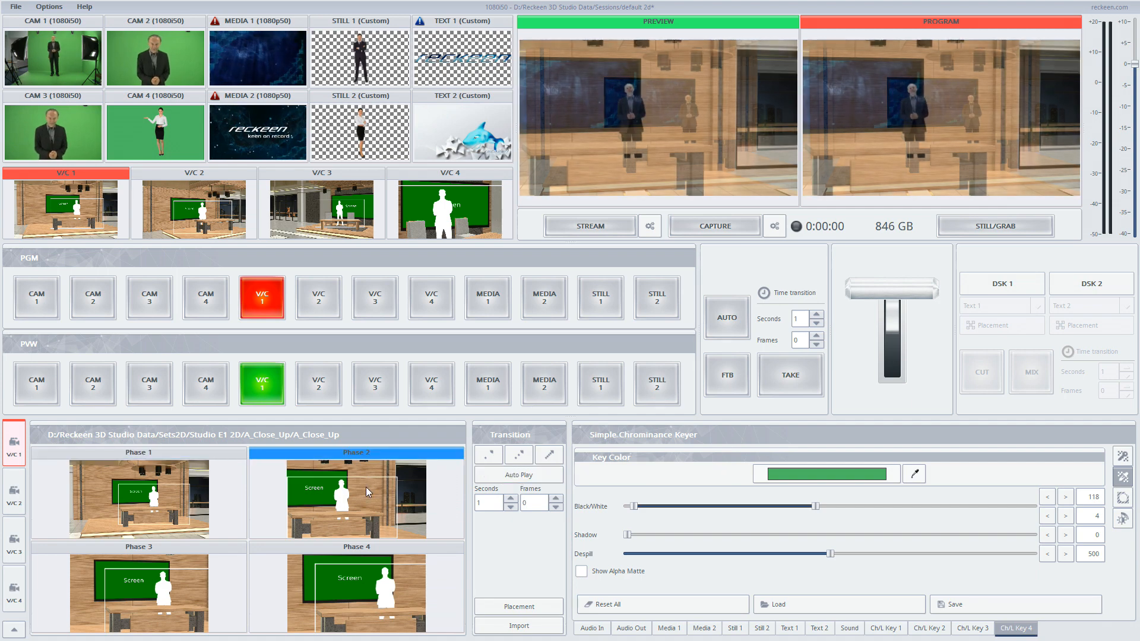
left_click(217, 474)
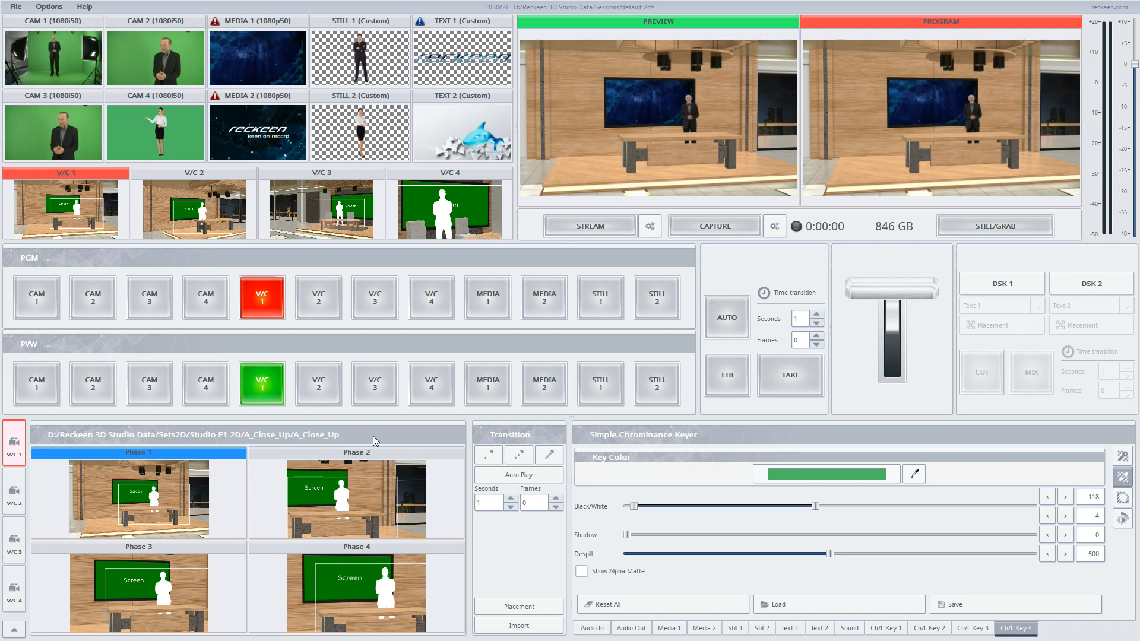
key("space")
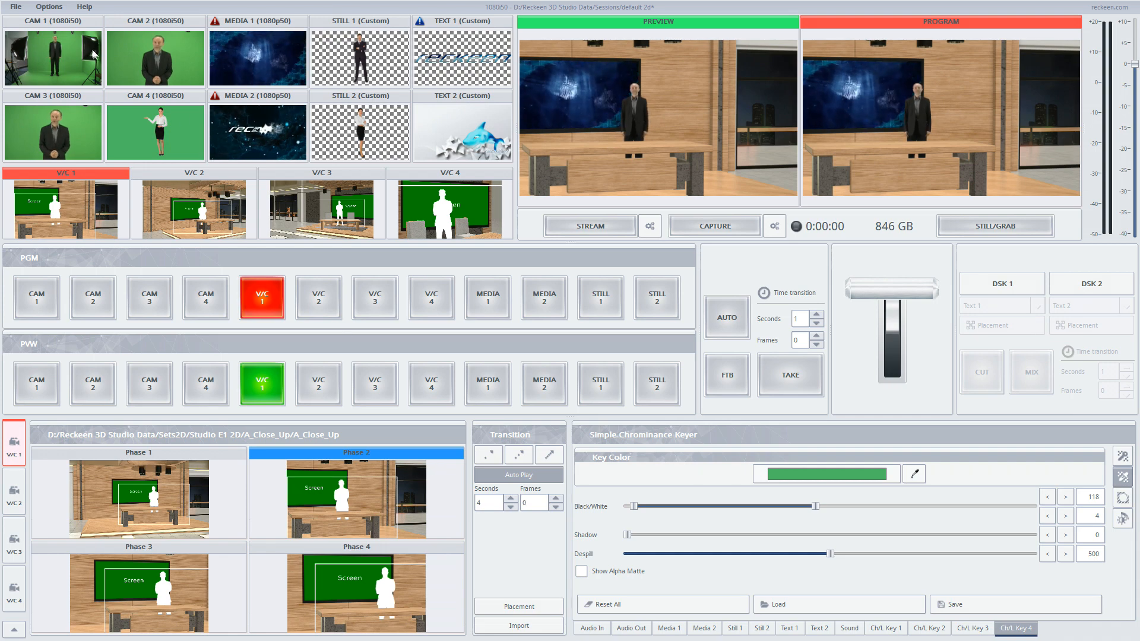
- Disable AutoPlay in Key F3's Set AutoPlay command, apply the configuration, and return V/C 1 to Phase 1
left_click(50, 7)
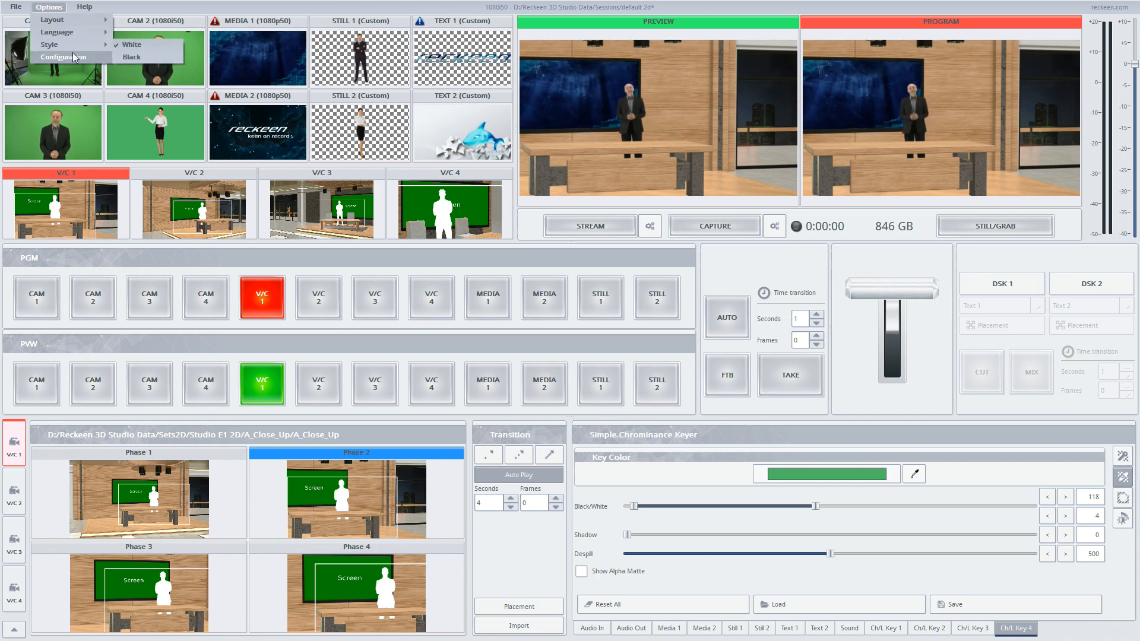
left_click(73, 53)
left_click(391, 193)
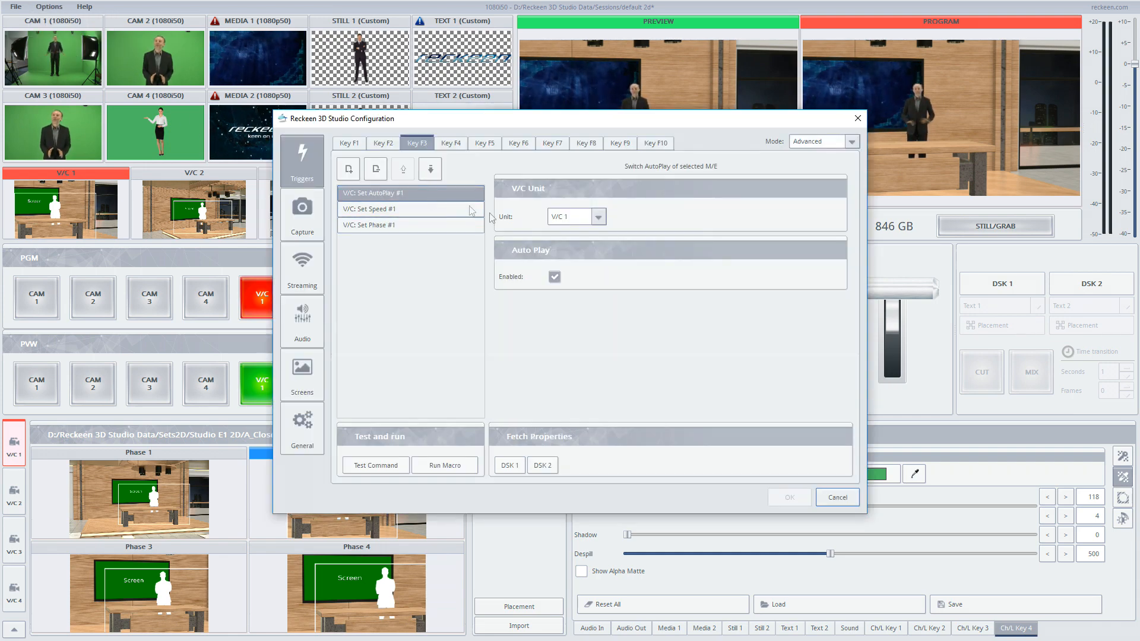
left_click(555, 277)
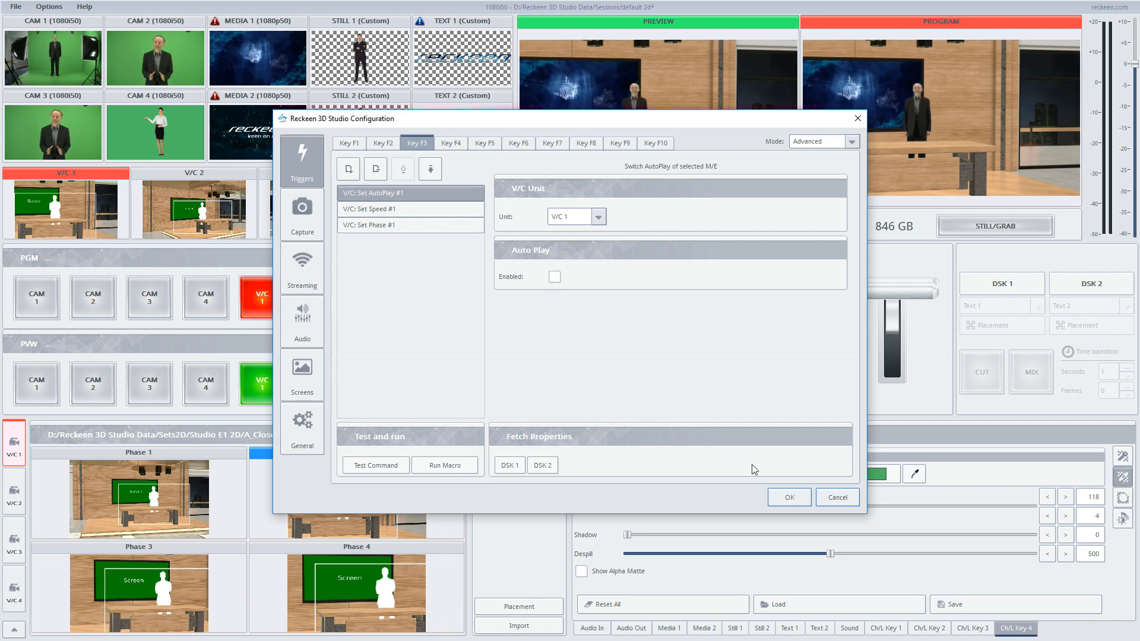
left_click(789, 497)
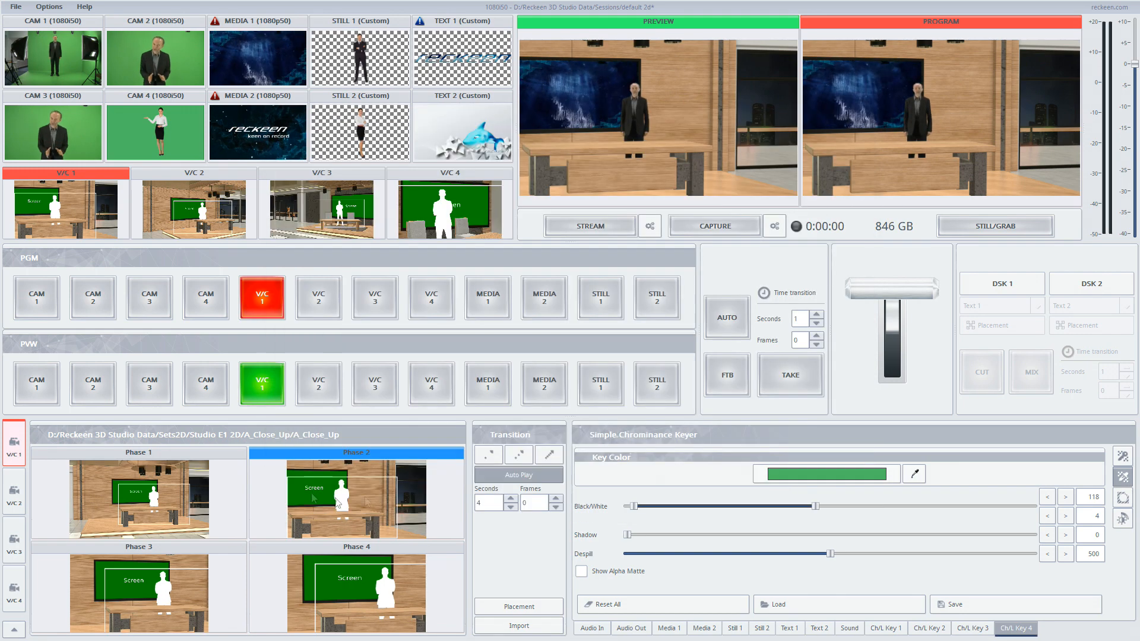
left_click(185, 486)
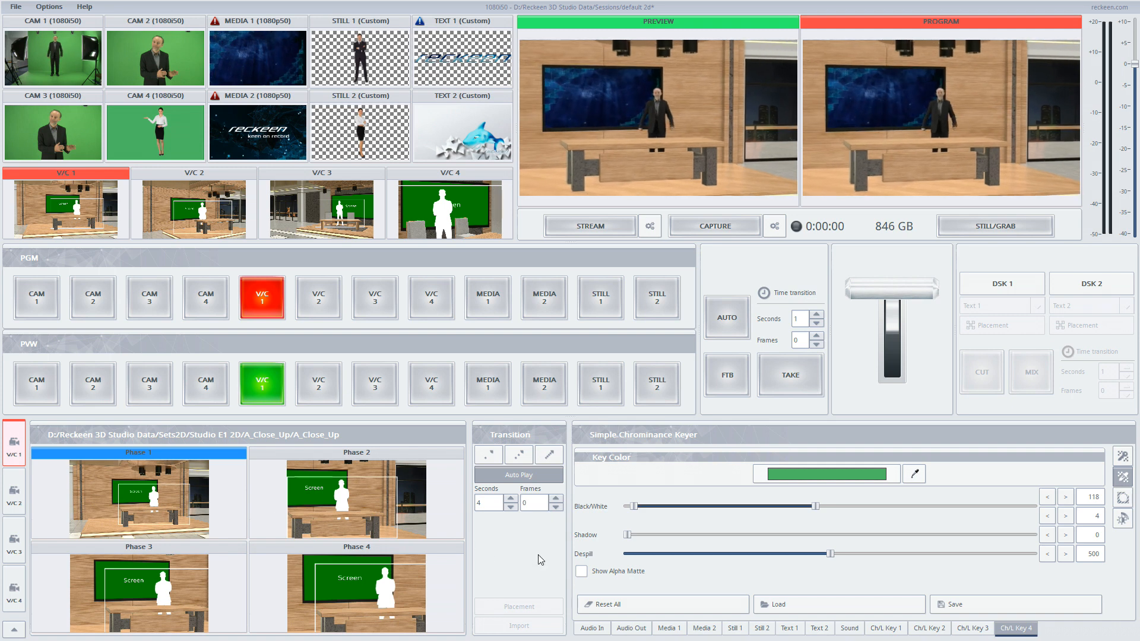